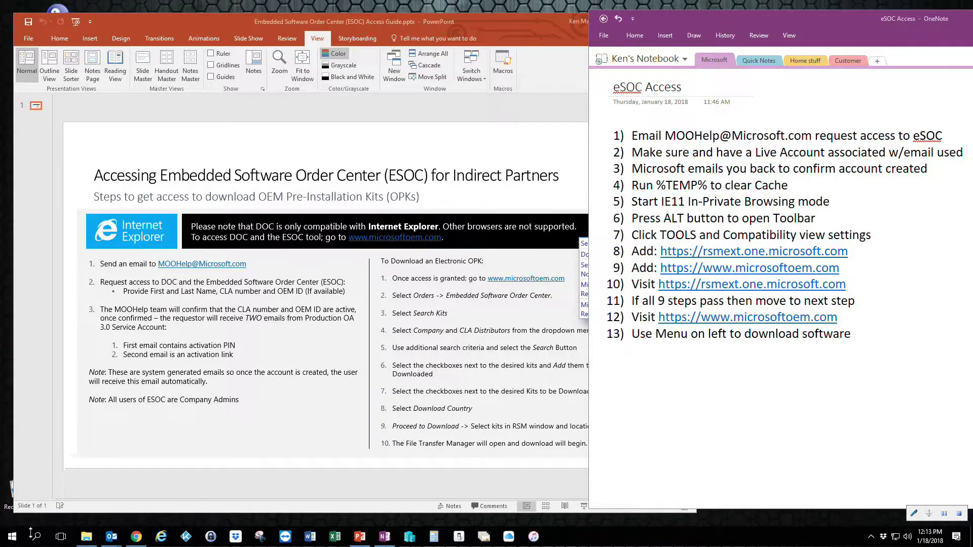
Open the user's %temp% folder from the Run box
right_click(13, 536)
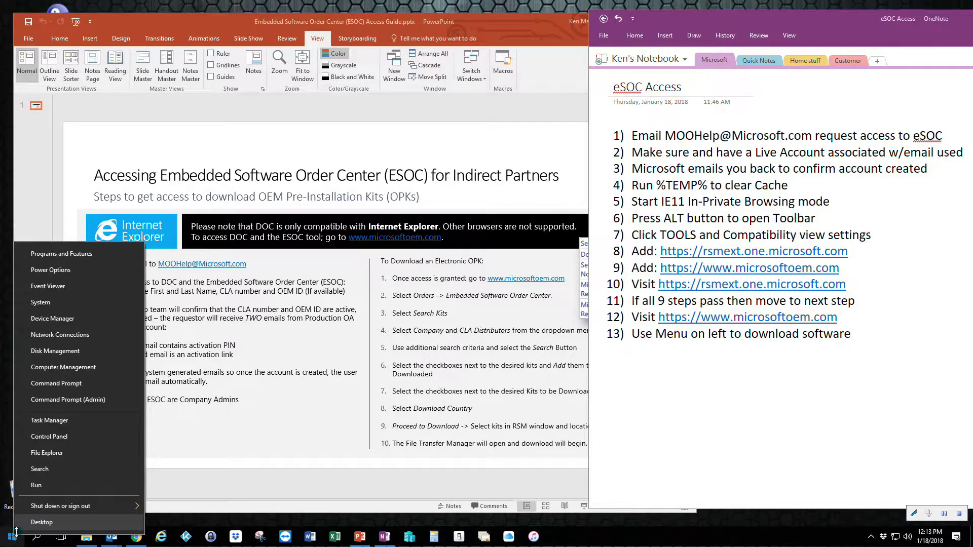
left_click(52, 482)
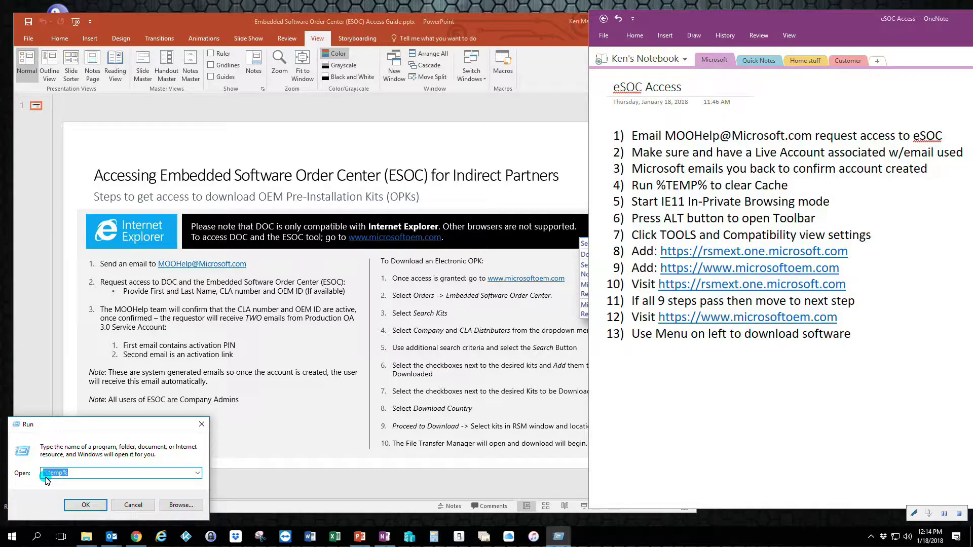
left_click(86, 505)
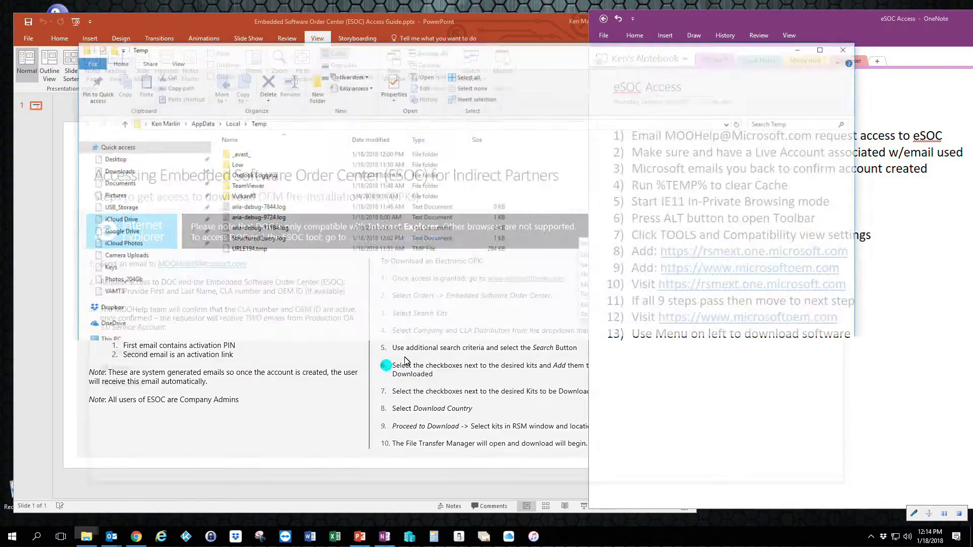
Delete all temp items, skipping every file still in use, then close the folder
left_click(259, 252)
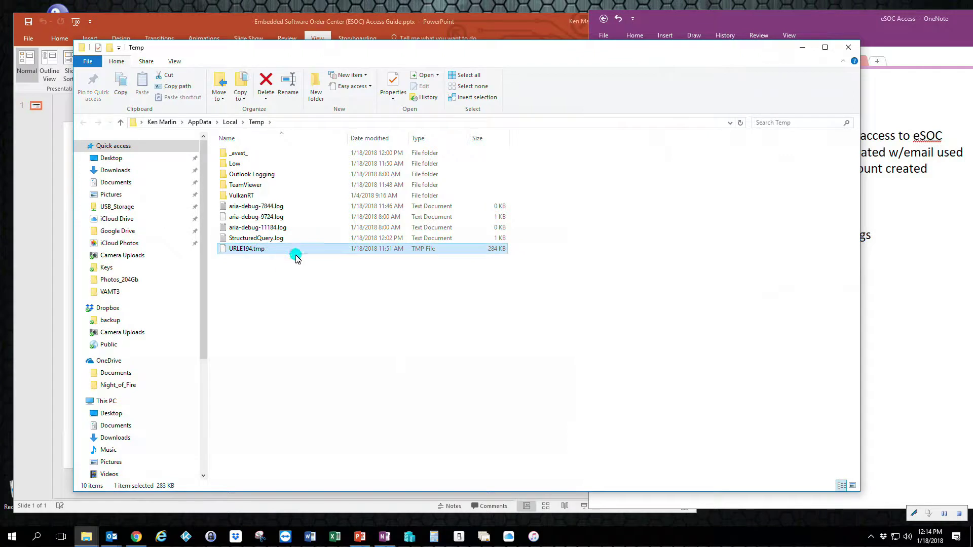
left_click(243, 154, "shift")
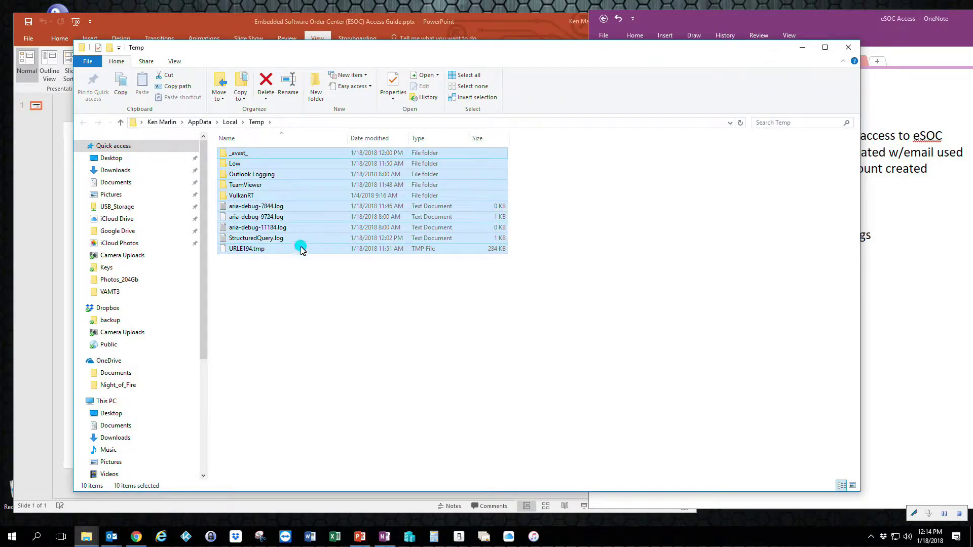
key("Delete")
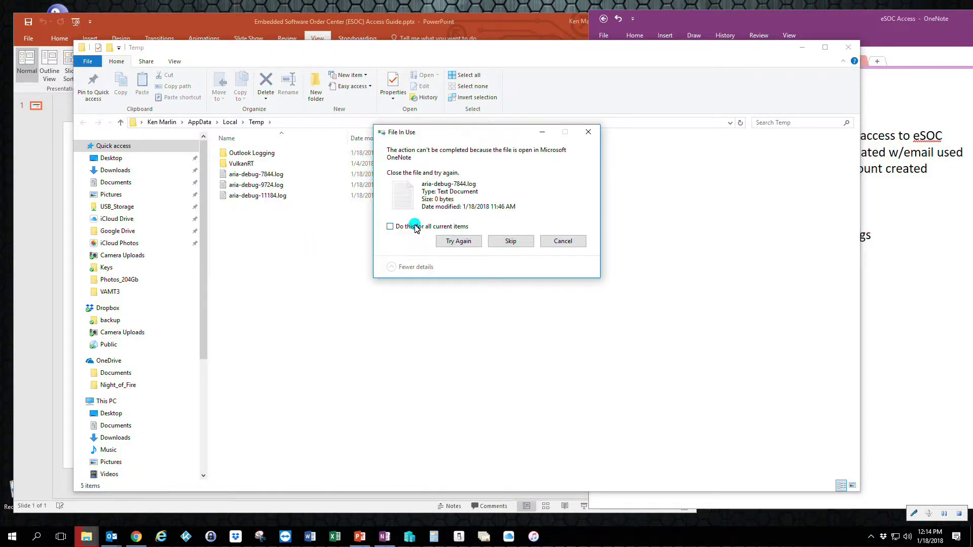
left_click(390, 226)
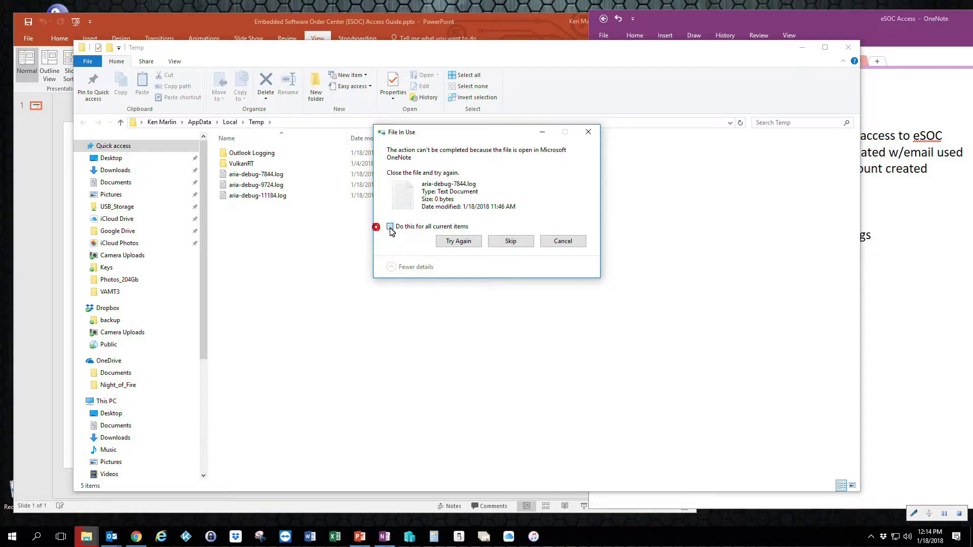
left_click(512, 241)
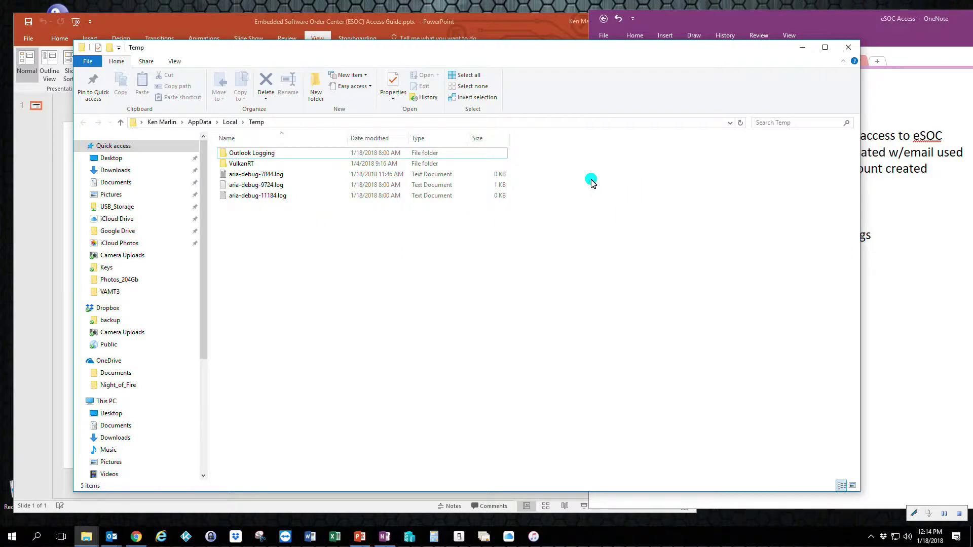
left_click(848, 47)
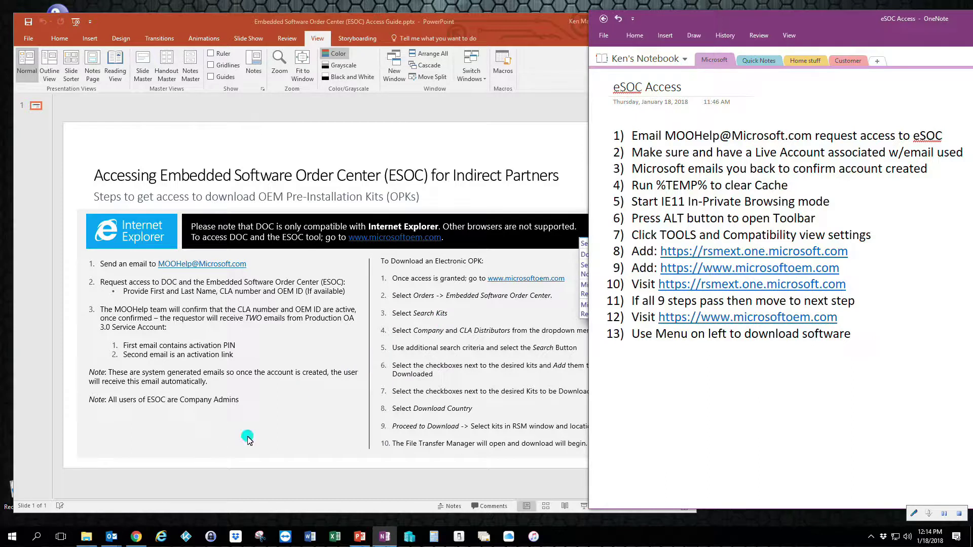
Start an InPrivate IE window and narrow it so the OneNote steps remain visible
right_click(159, 539)
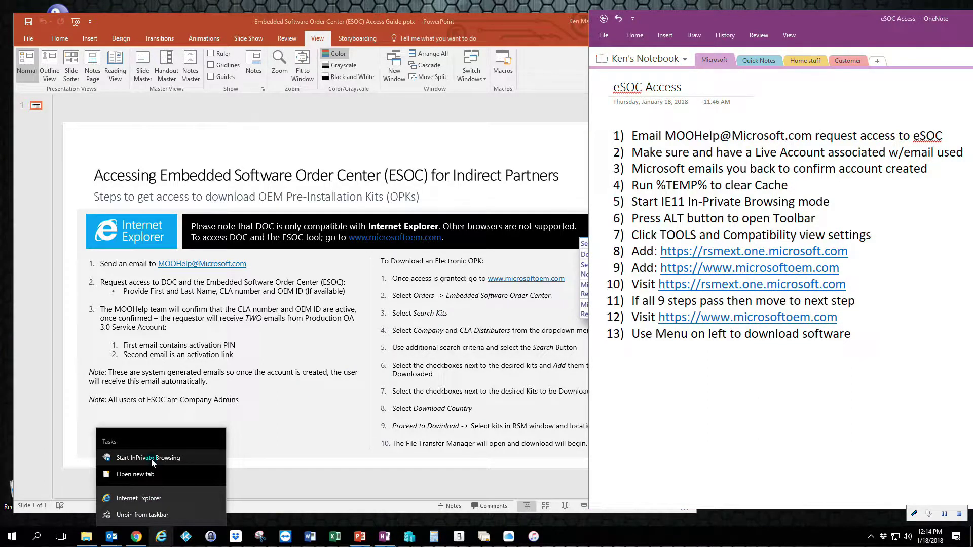
left_click(465, 345)
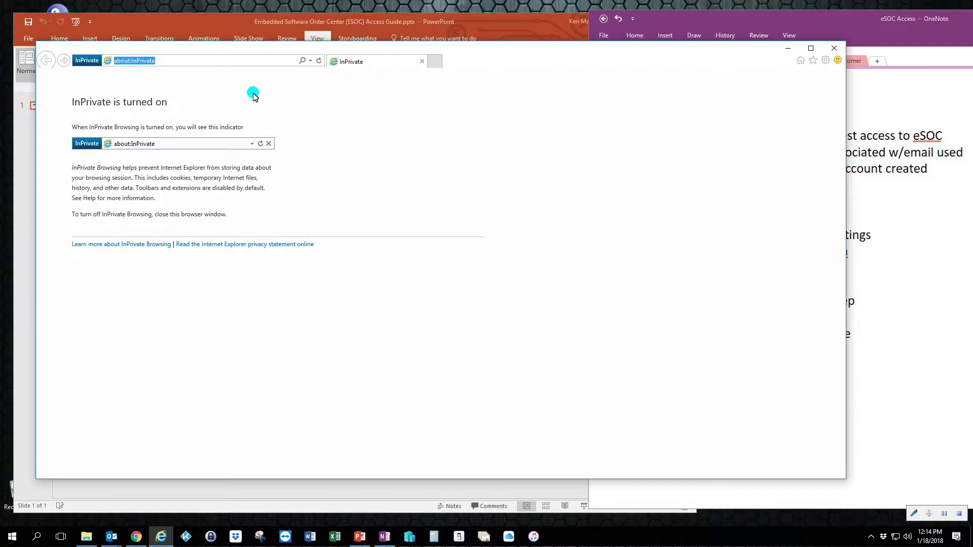
left_click_drag(249, 51, 271, 50)
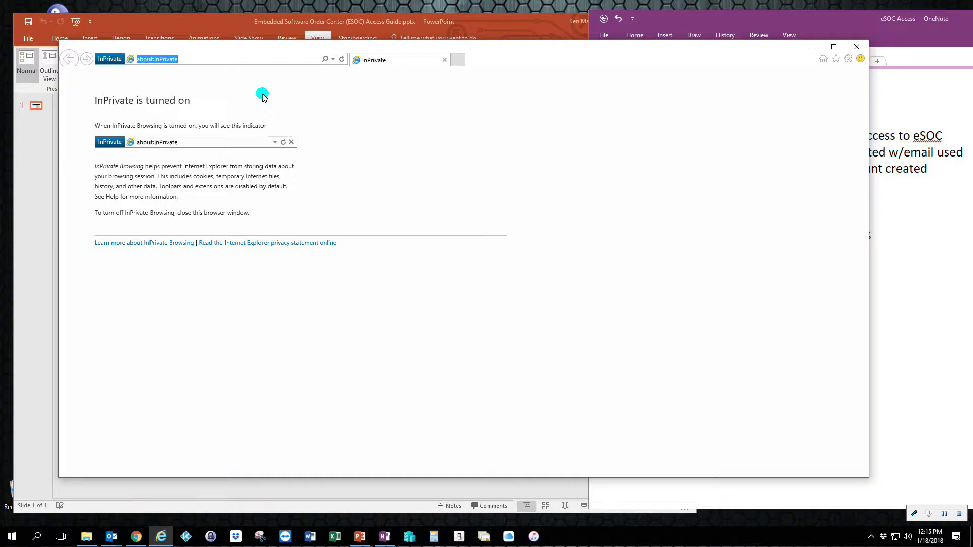
left_click(855, 197)
left_click_drag(871, 203, 621, 204)
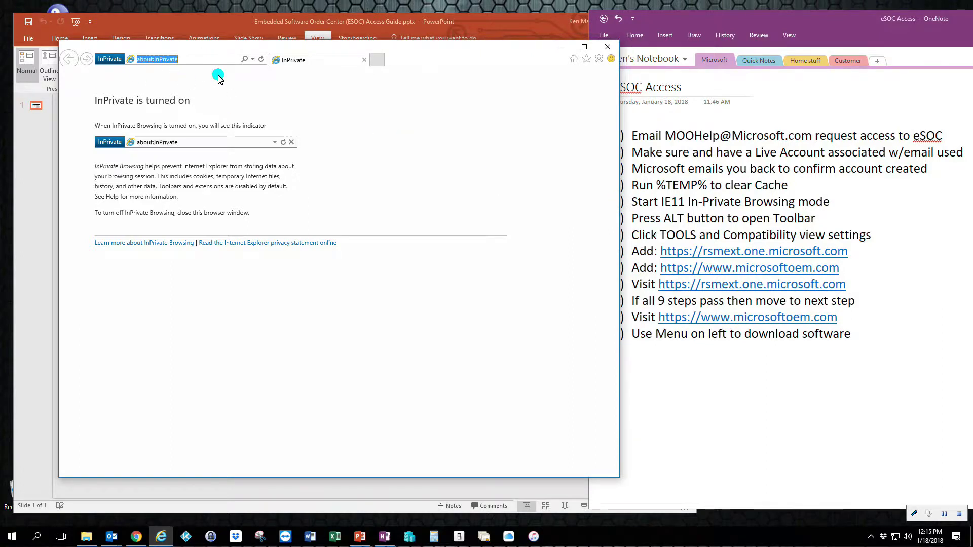
key("alt")
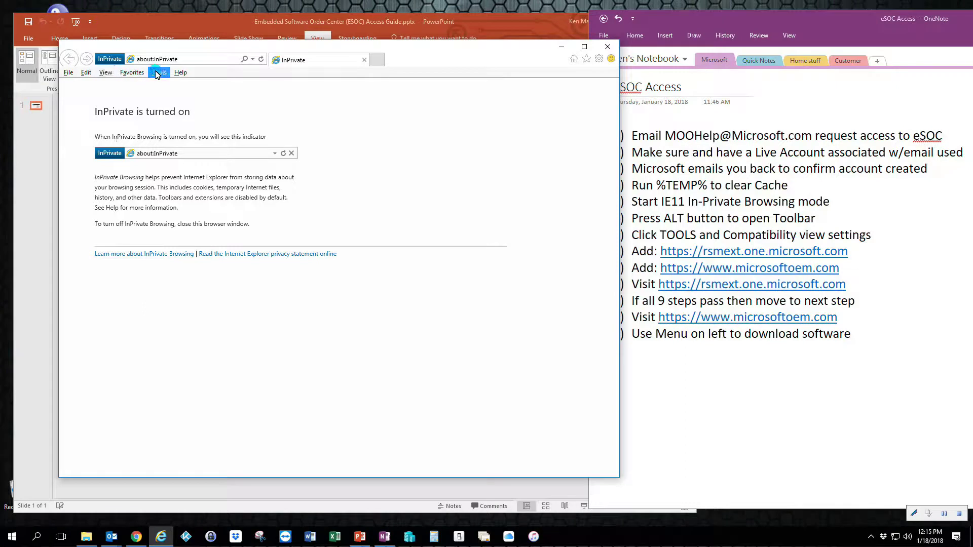
left_click(161, 74)
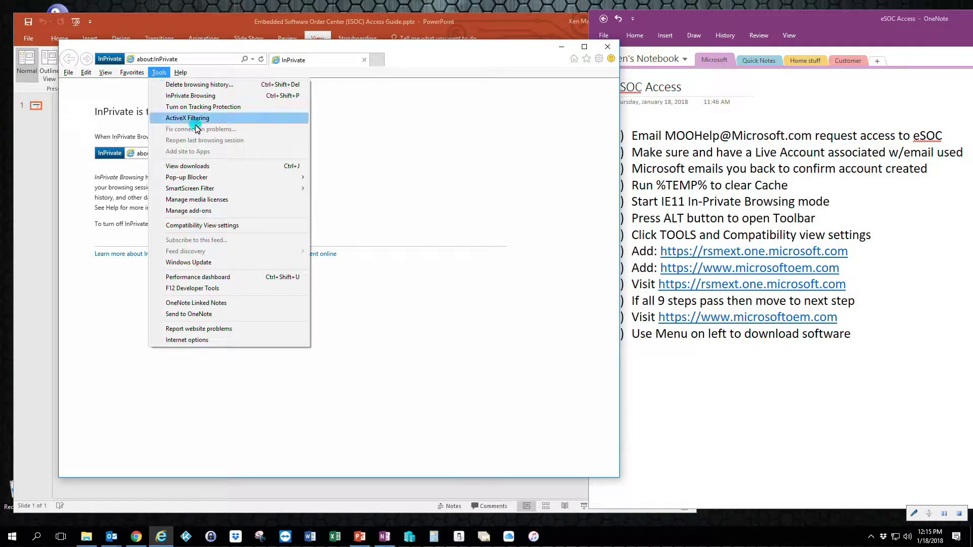
left_click(192, 230)
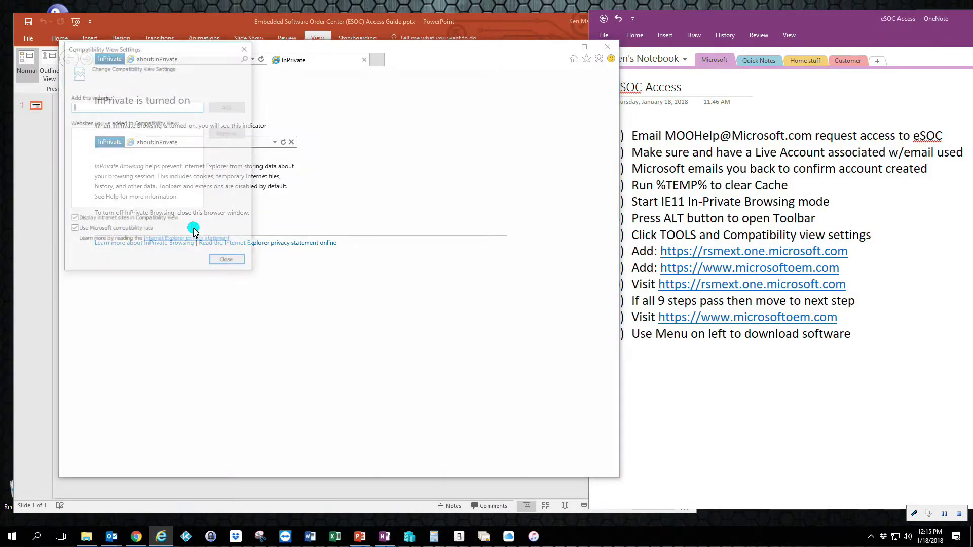
left_click_drag(130, 47, 202, 79)
type("https://")
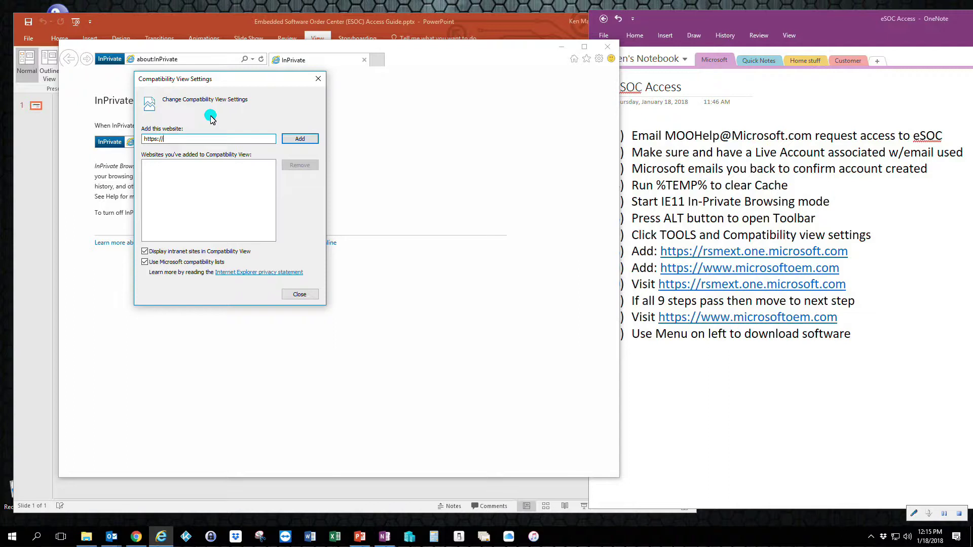
type("mext.one.microsoft.com")
key("Return")
type("https://www.microsoftoem.com")
key("Return")
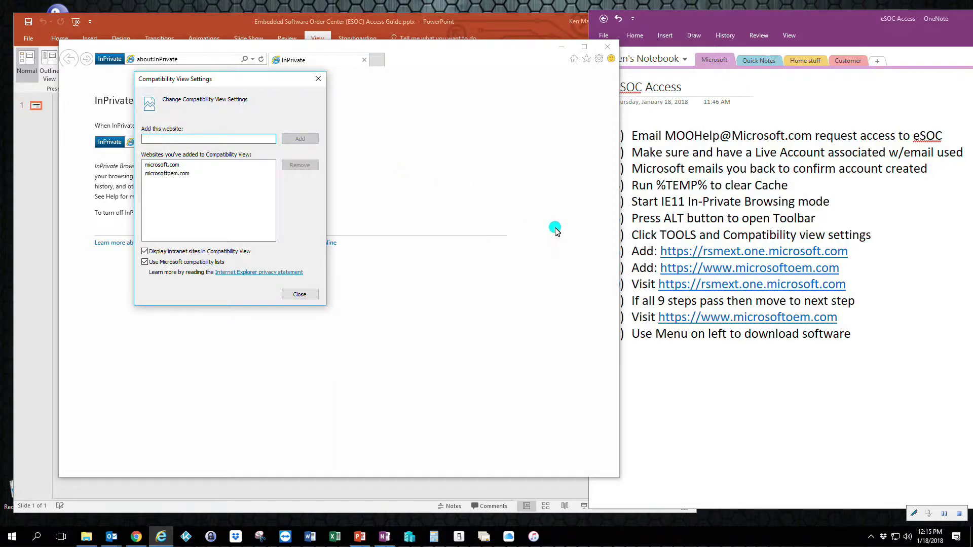
left_click(288, 294)
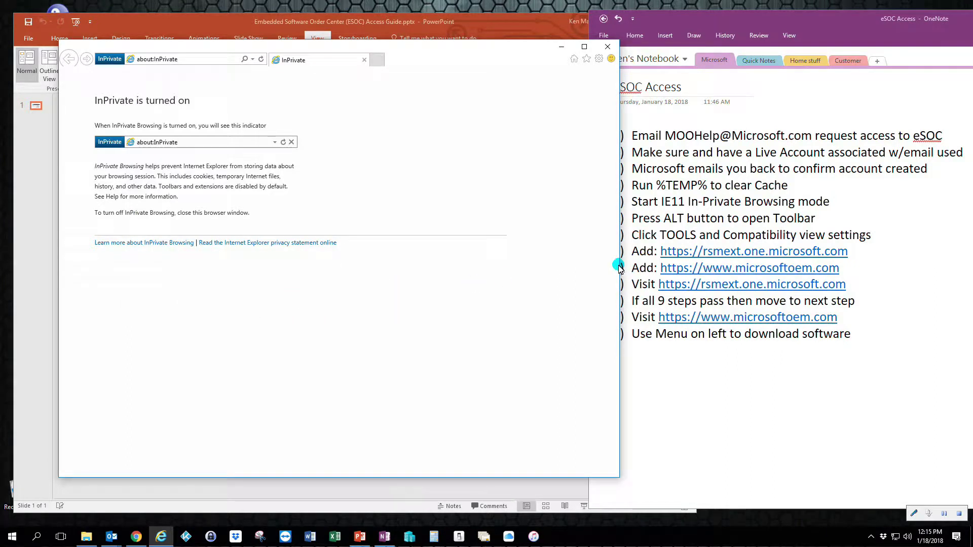
left_click_drag(619, 269, 596, 266)
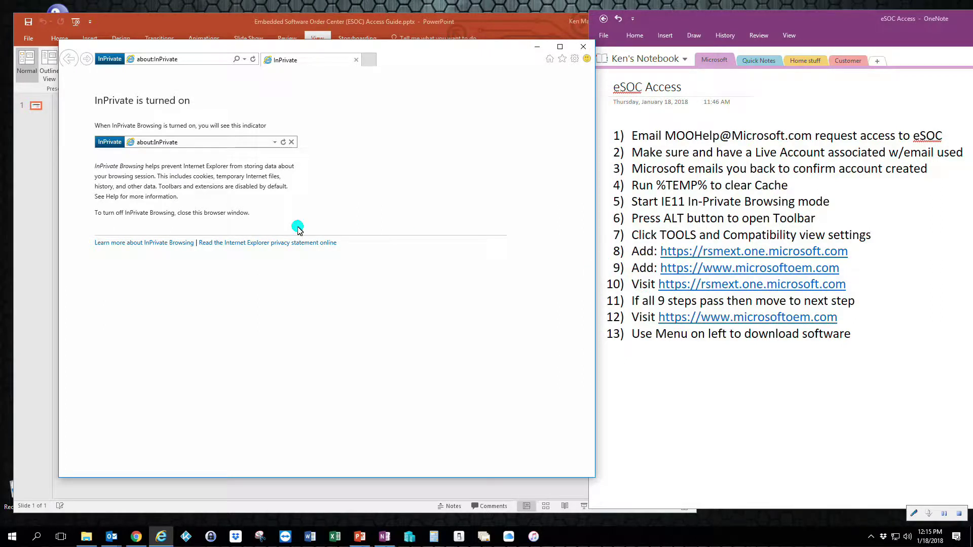
left_click(174, 60)
type("httsP")
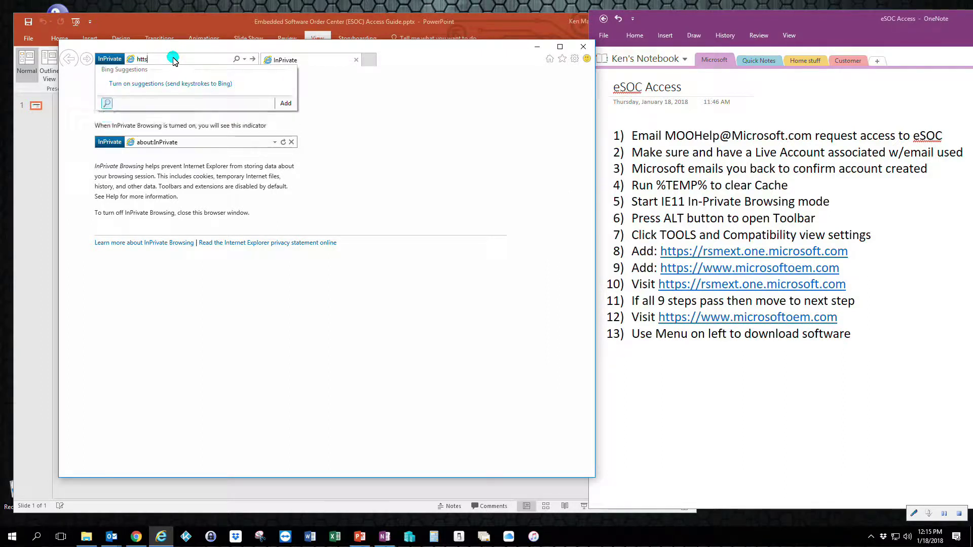
key("BackSpace")
key("BackSpace")
type("ps")
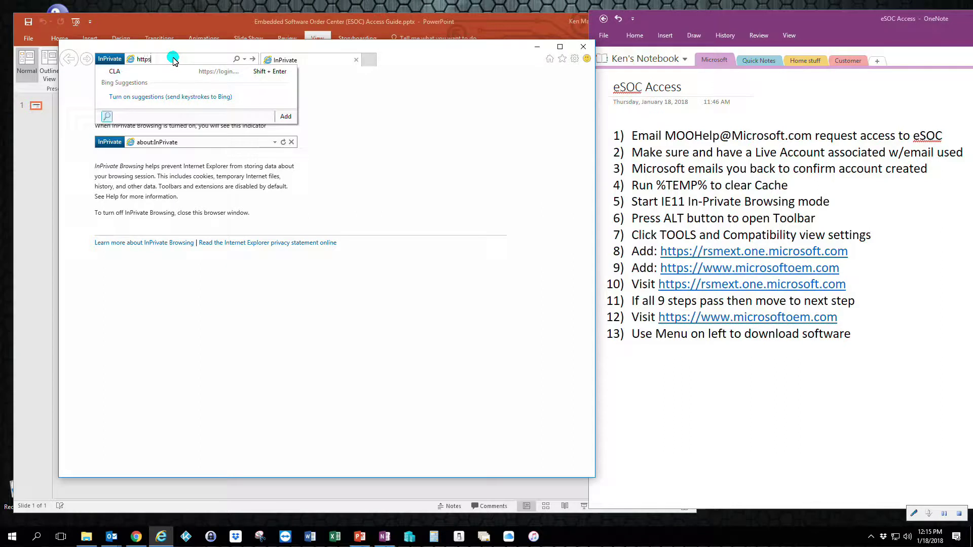
type("://")
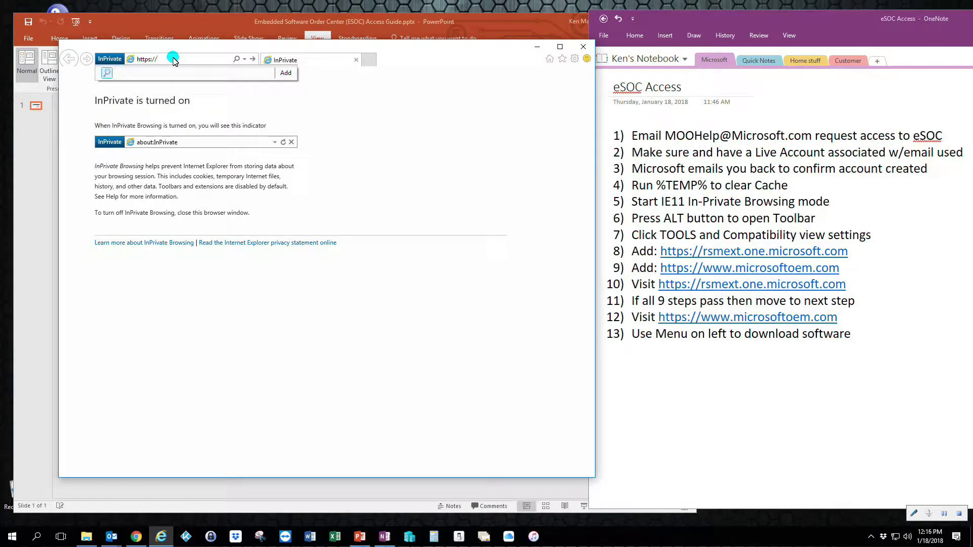
type("rsmext.one.microsoft.com")
key("Return")
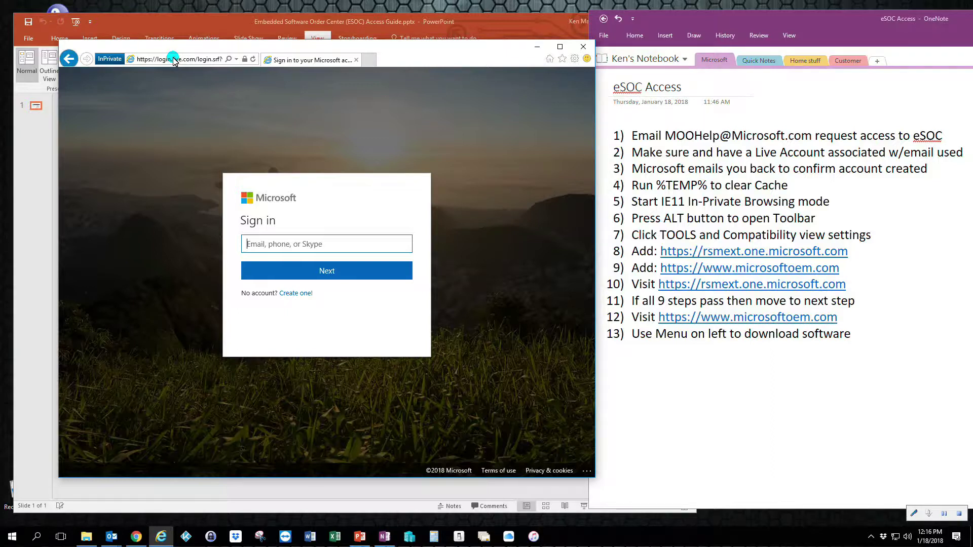
left_click(192, 60)
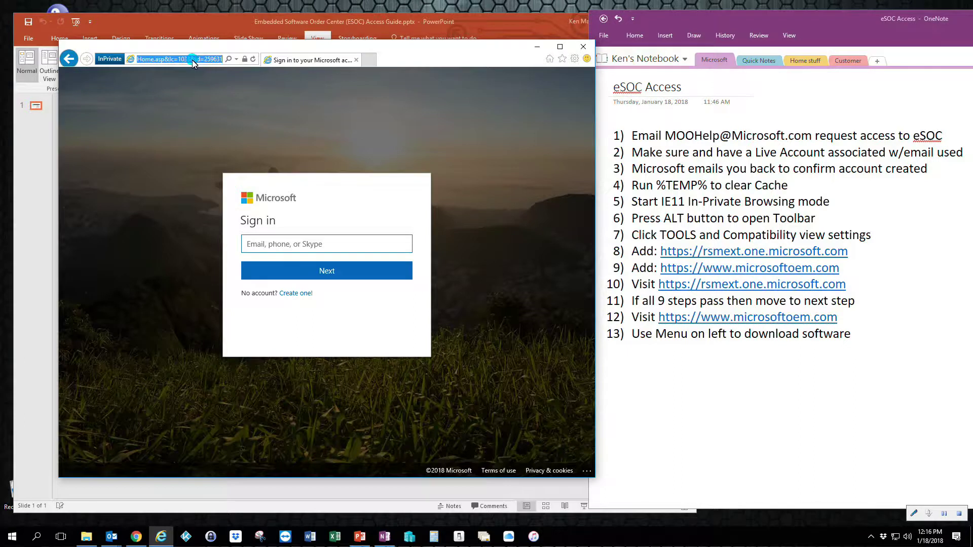
type("htt")
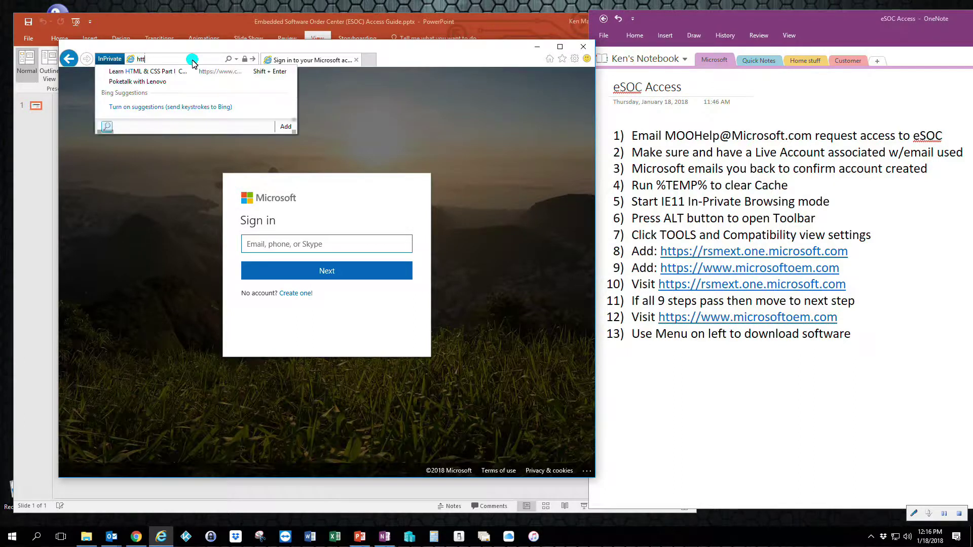
type("ps://w")
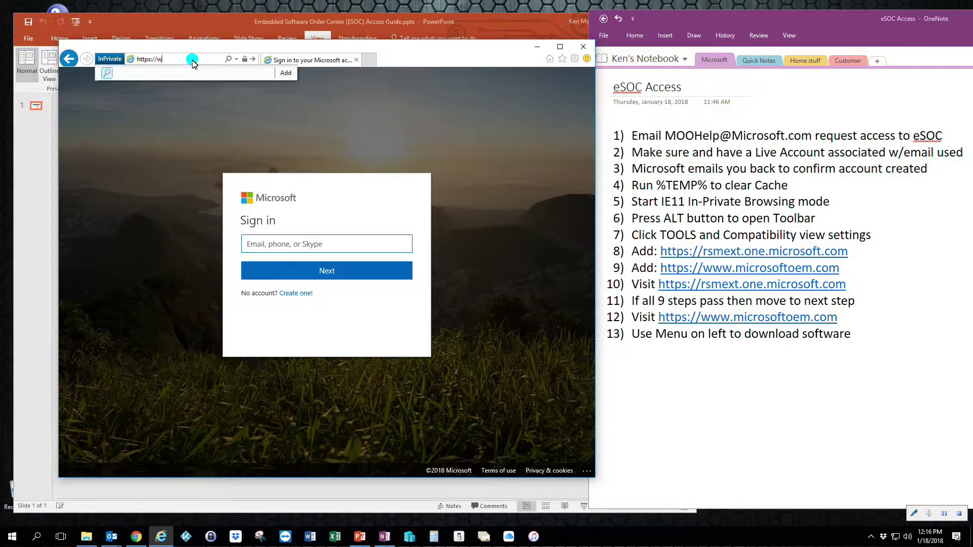
type("ww.microso")
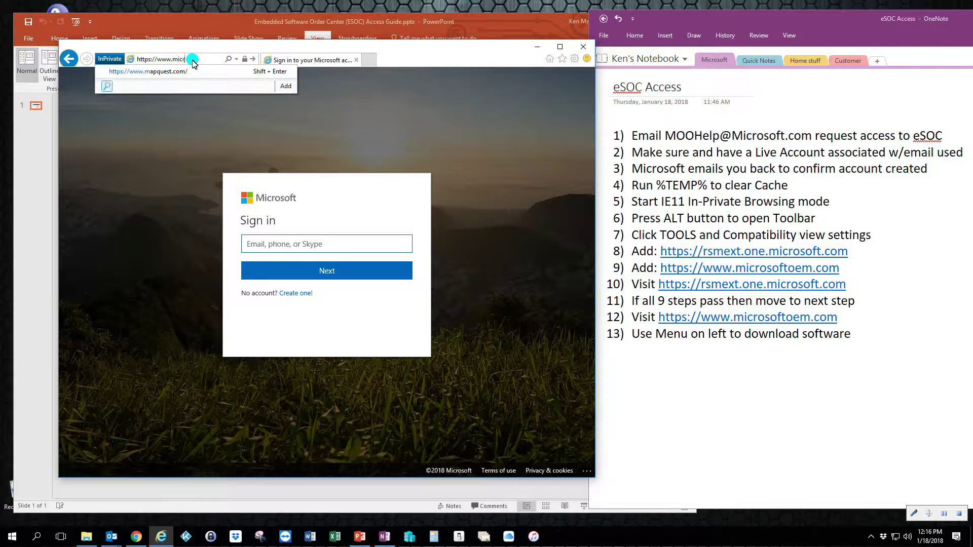
type("ftoem.com")
key("Return")
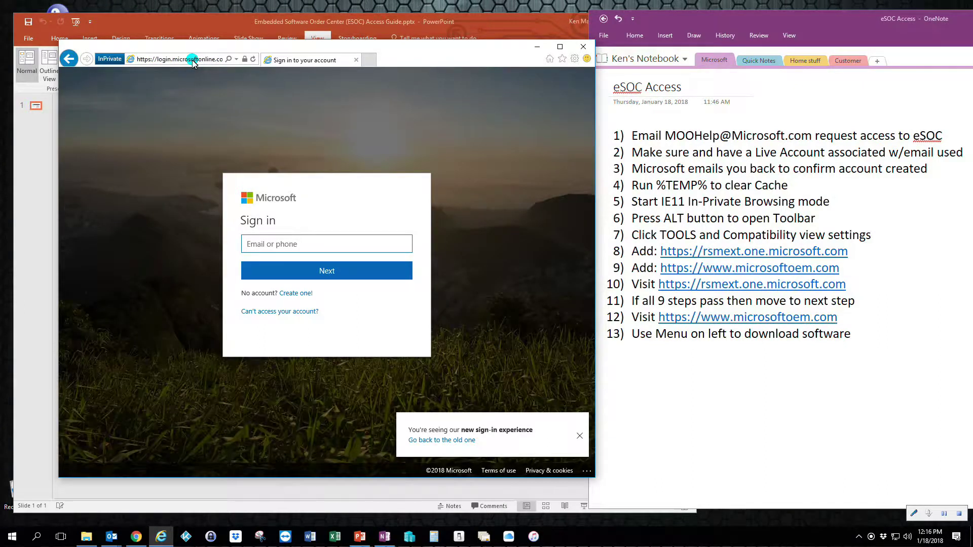
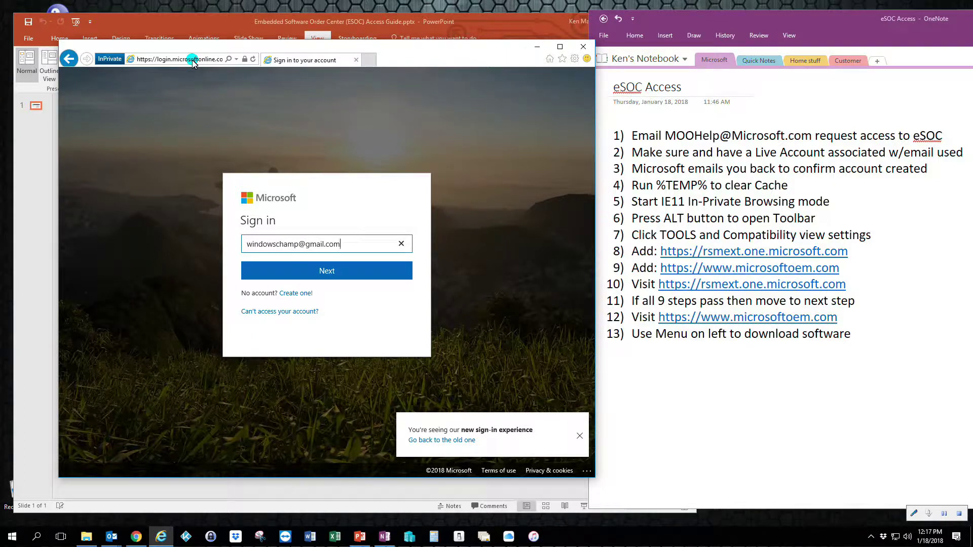
Sign in with the account's e-mail address and password
key("Return")
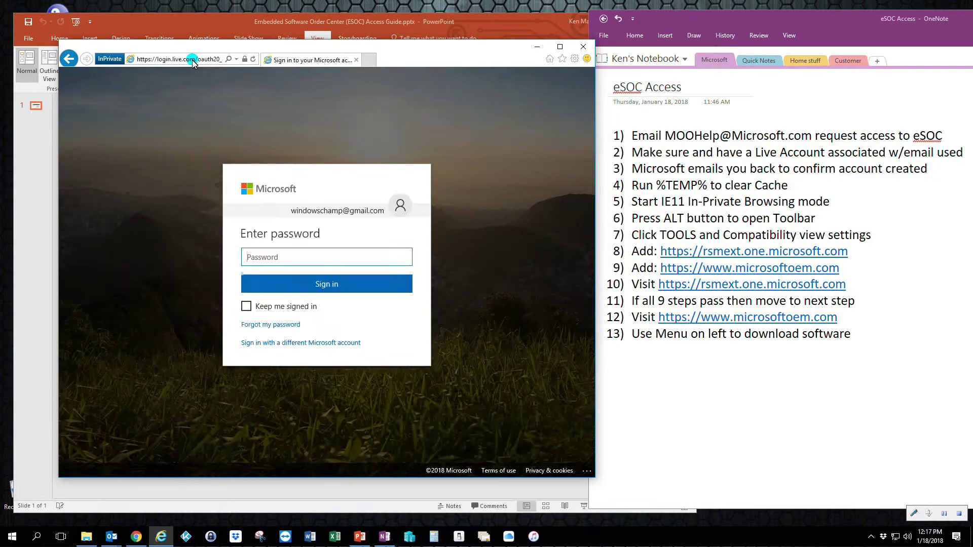
type("**********")
key("Return")
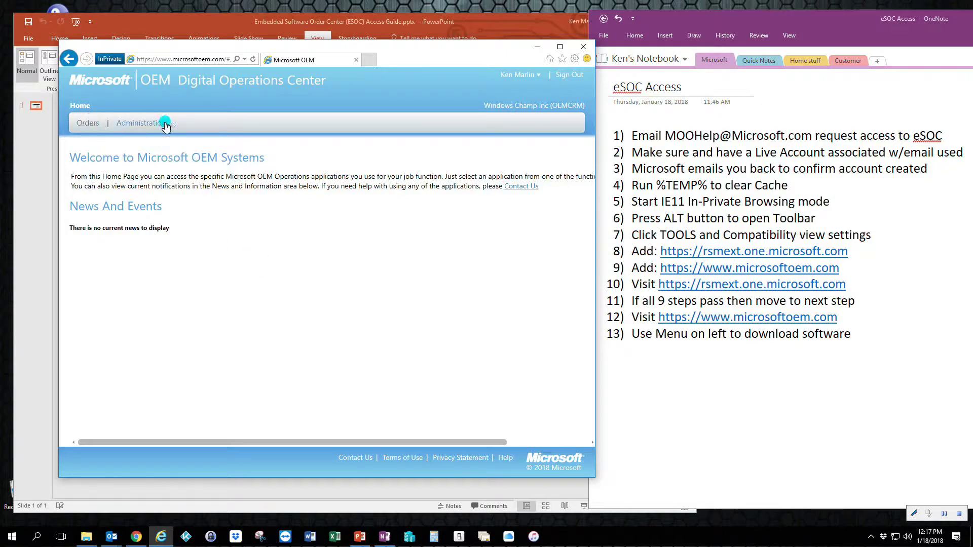
Choose Orders > Embedded OEM Software Order Center and continue with the signed-in account
left_click(88, 124)
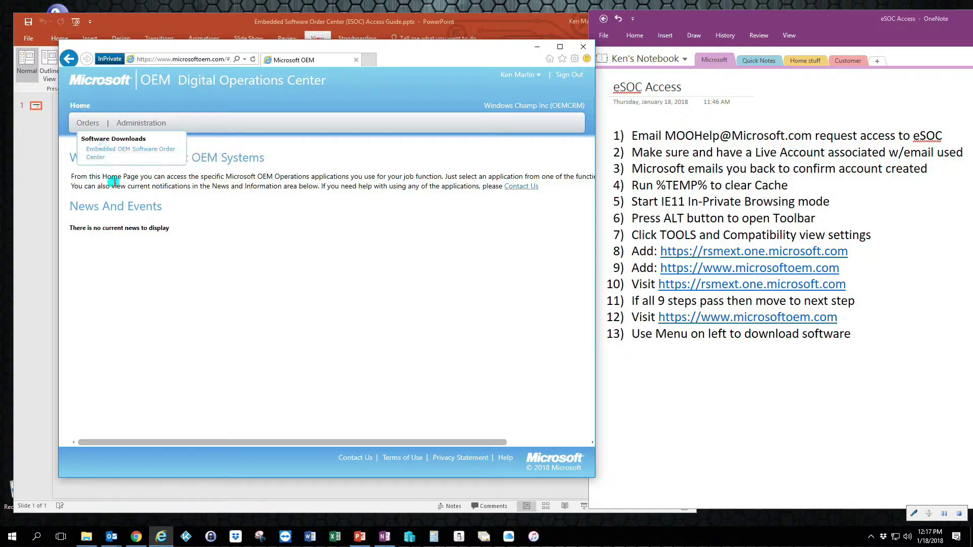
left_click(127, 152)
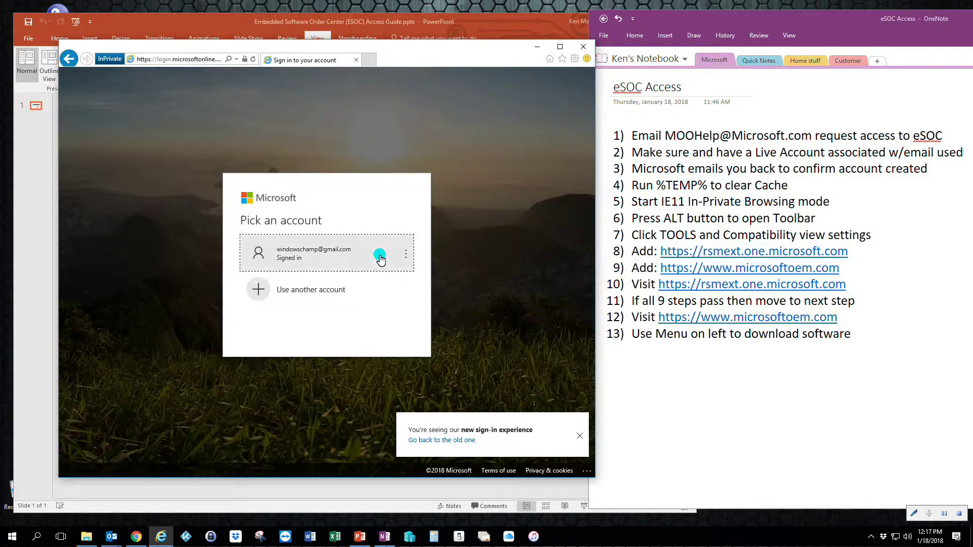
left_click(314, 258)
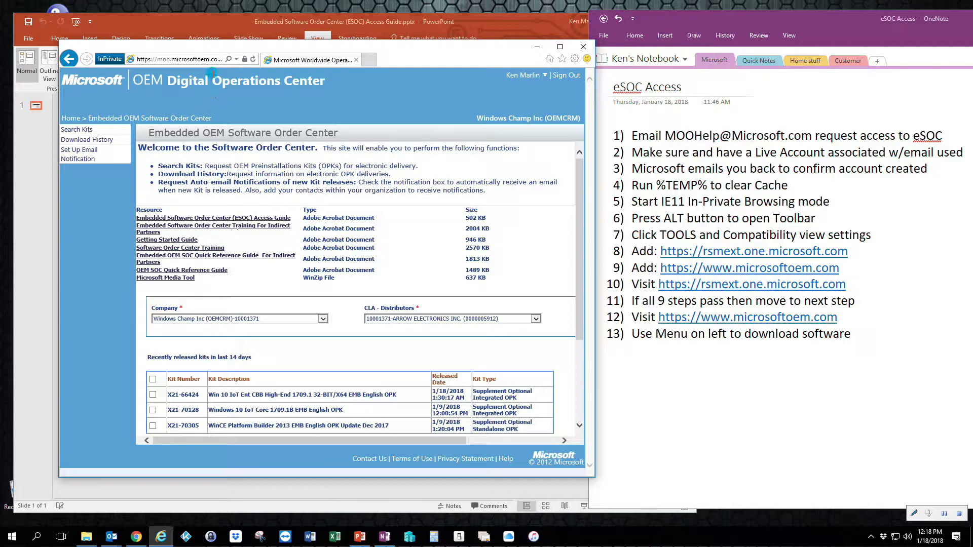
left_click_drag(195, 50, 528, 74)
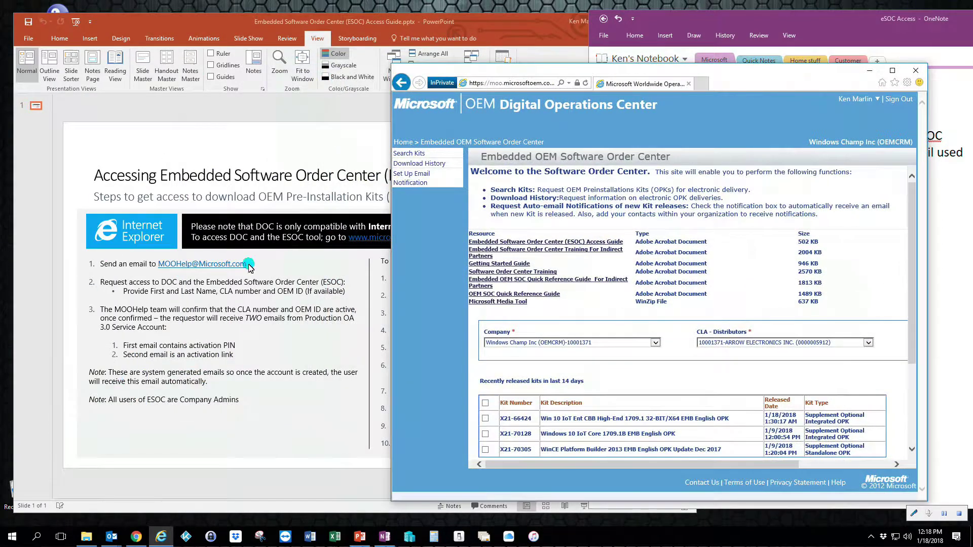
left_click_drag(562, 72, 678, 52)
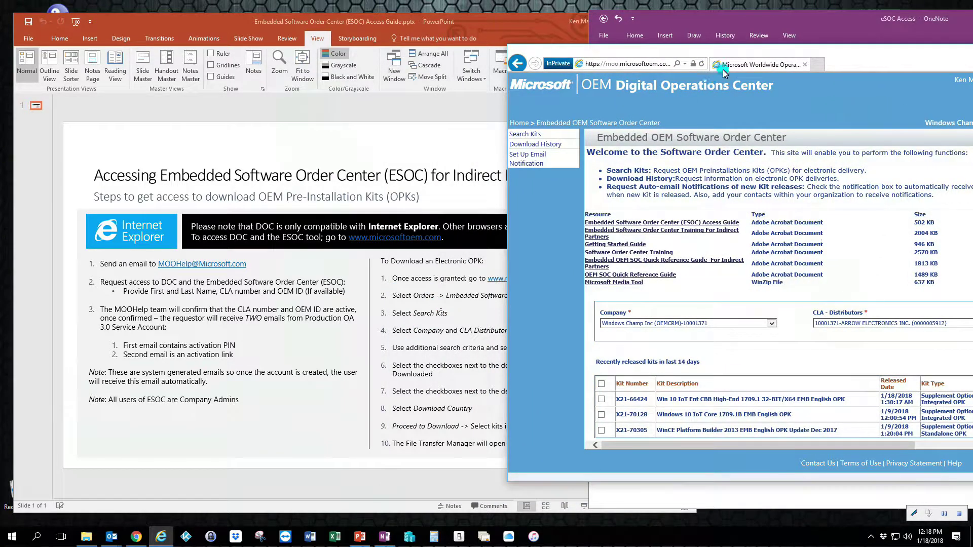
left_click_drag(735, 54, 345, 58)
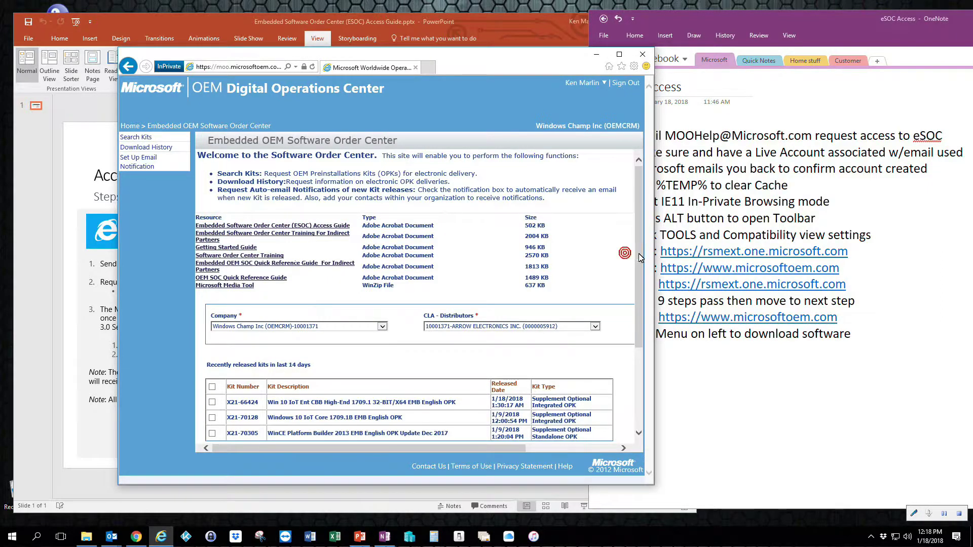
scroll(630, 278, "down", 1)
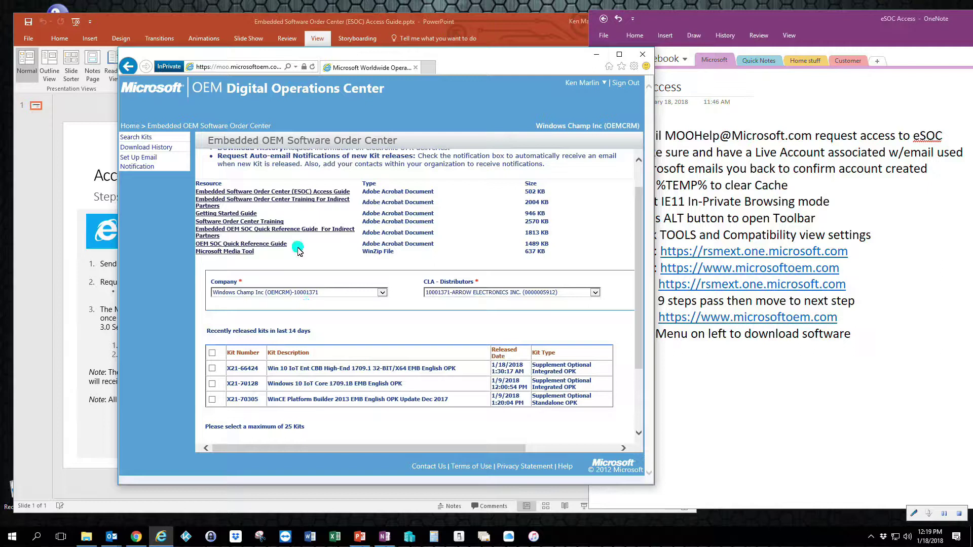
Open the Search Kits page, searching by End Item Number (SKU)
left_click(138, 142)
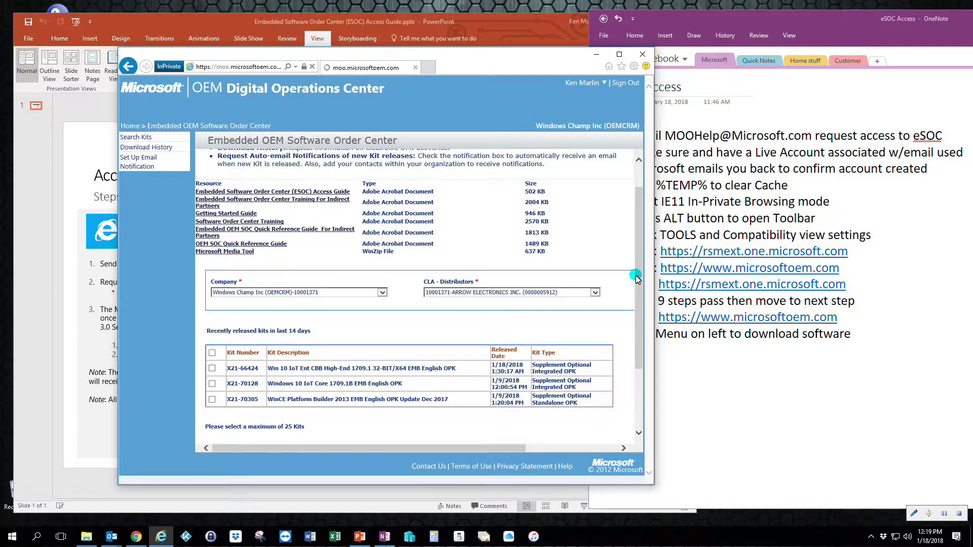
left_click_drag(641, 281, 637, 238)
left_click(176, 169)
left_click(137, 138)
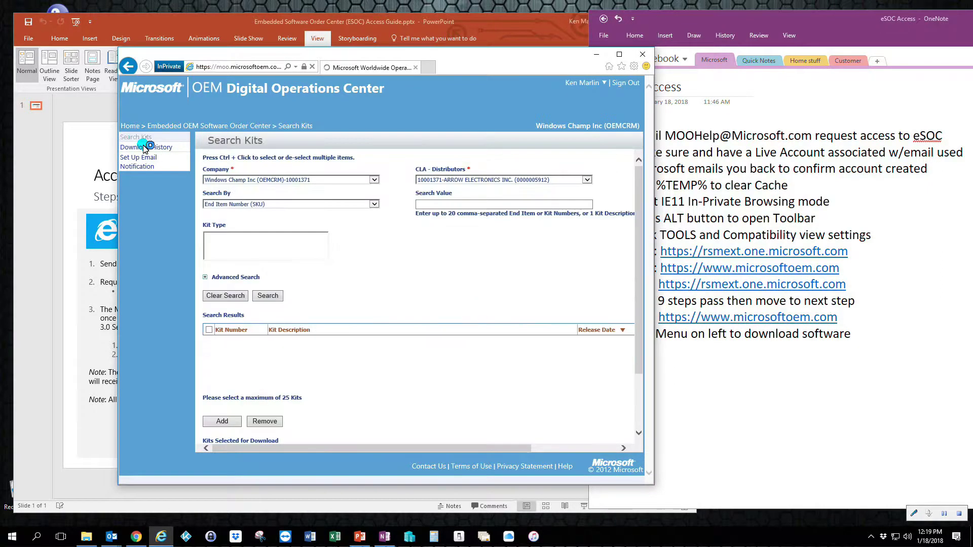
left_click(378, 222)
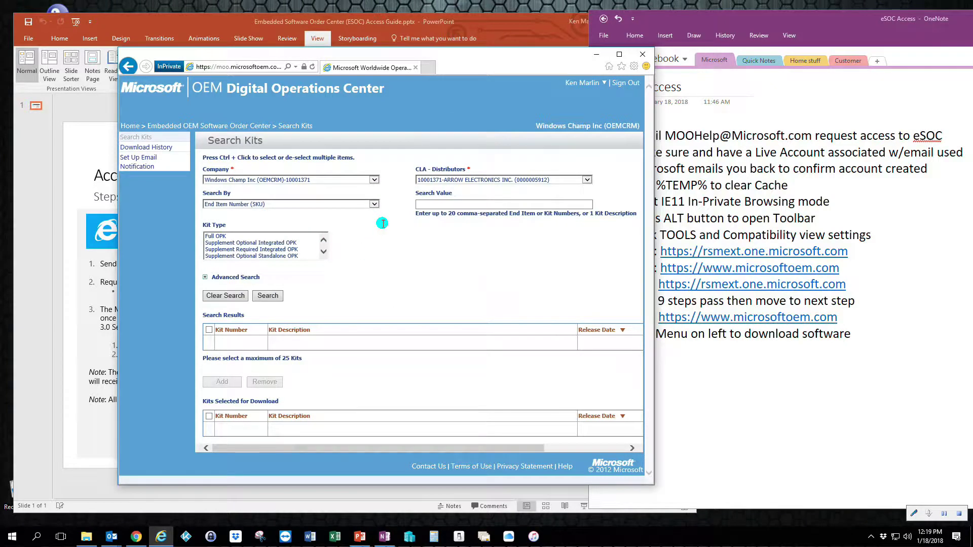
left_click(374, 204)
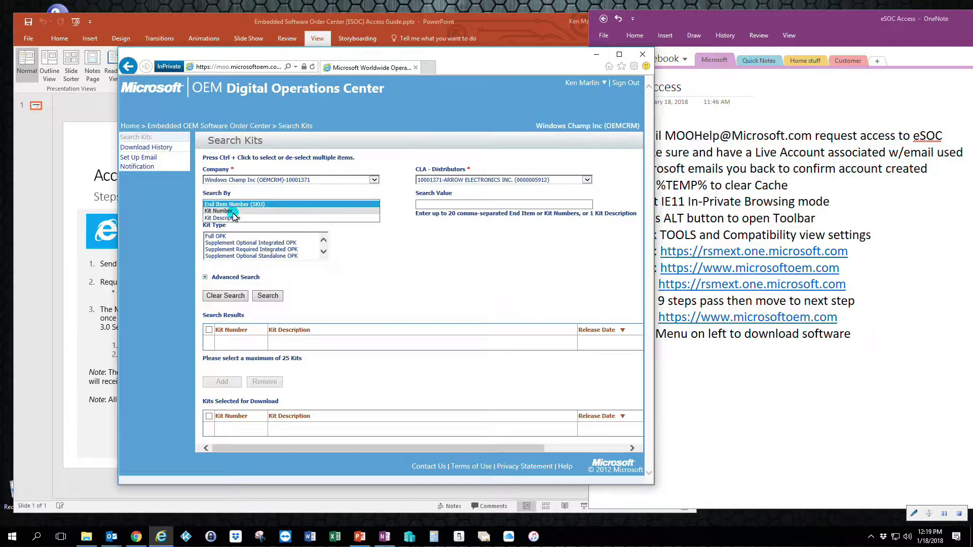
left_click(240, 204)
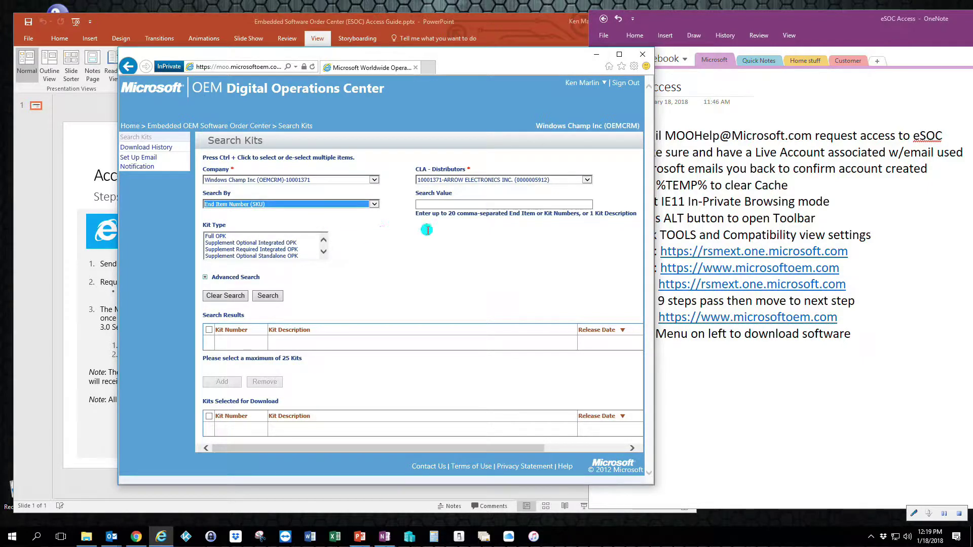
left_click(431, 204)
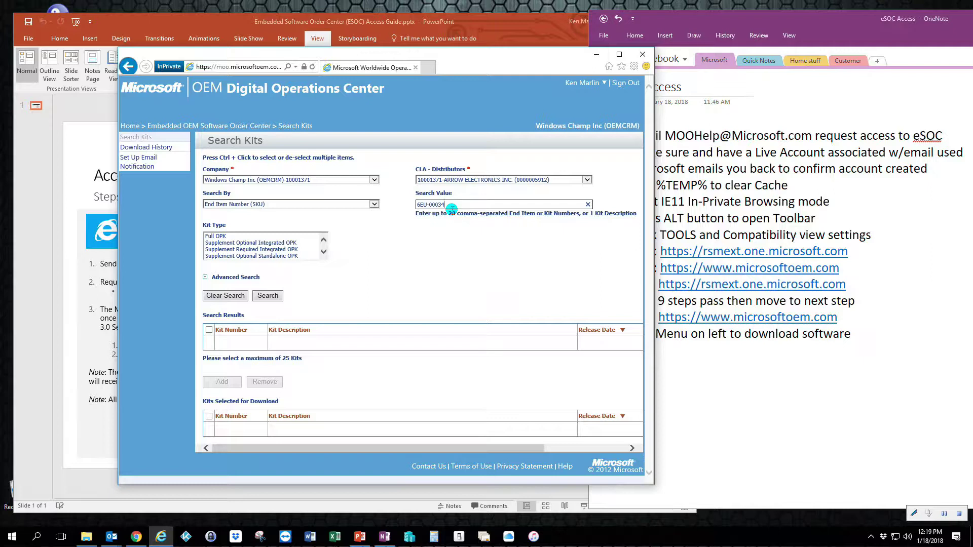
Limit to Full OPK kits in English and MultiLanguage and run the search
left_click(217, 236)
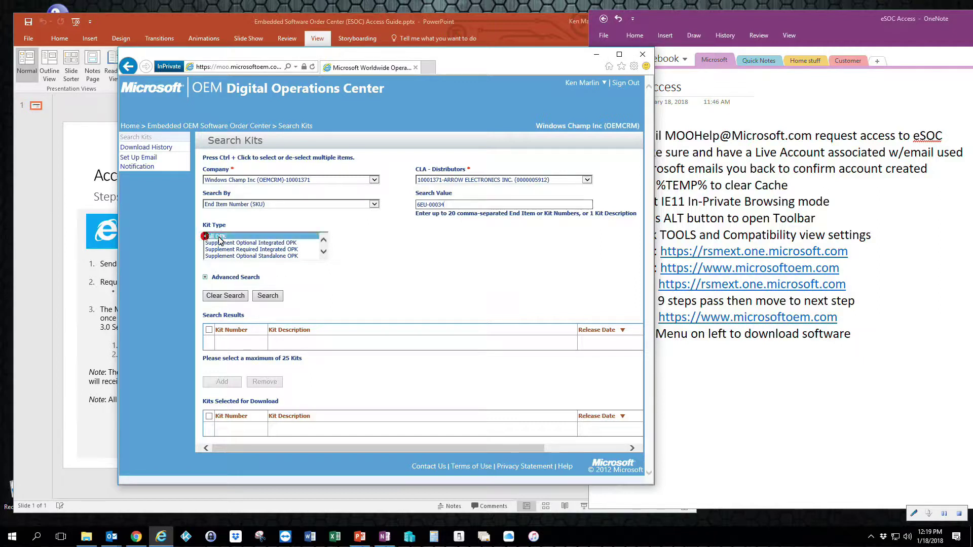
left_click(216, 279)
scroll(217, 279, "down", 3)
left_click(214, 274)
scroll(292, 279, "down", 1)
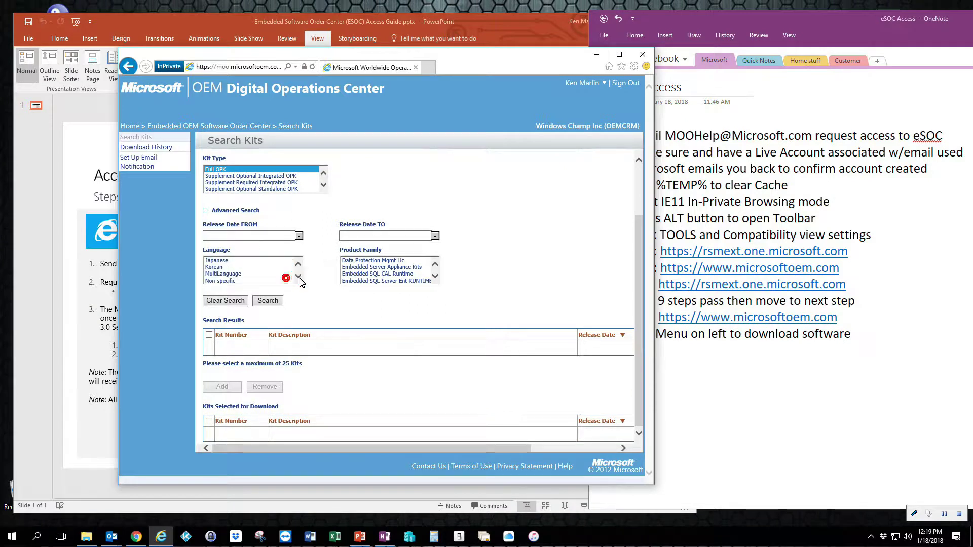
left_click(298, 264)
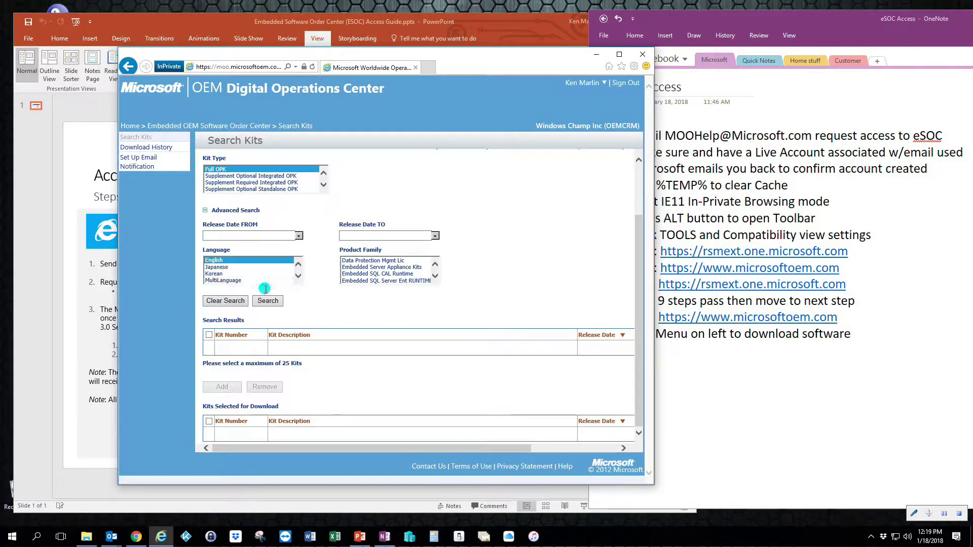
left_click(223, 280)
left_click(214, 260, "ctrl")
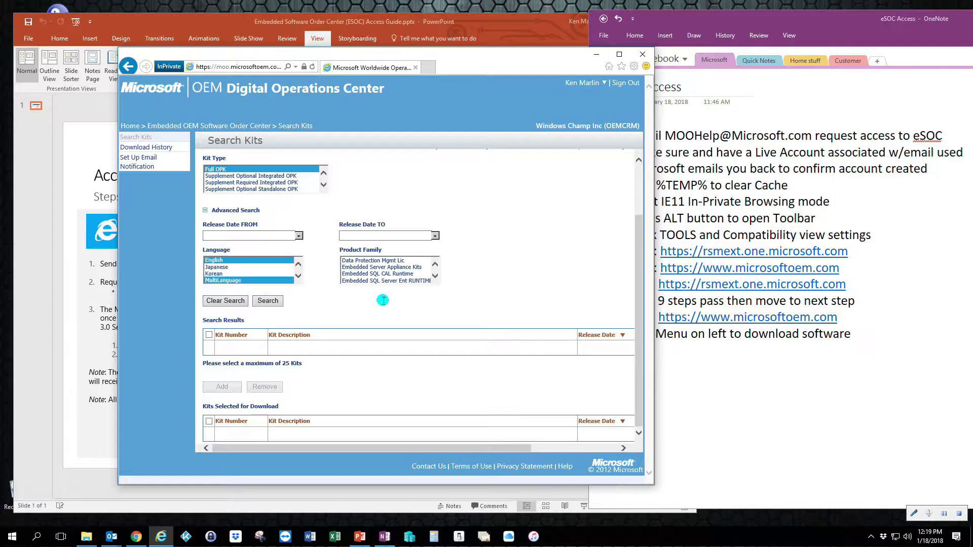
left_click(265, 304)
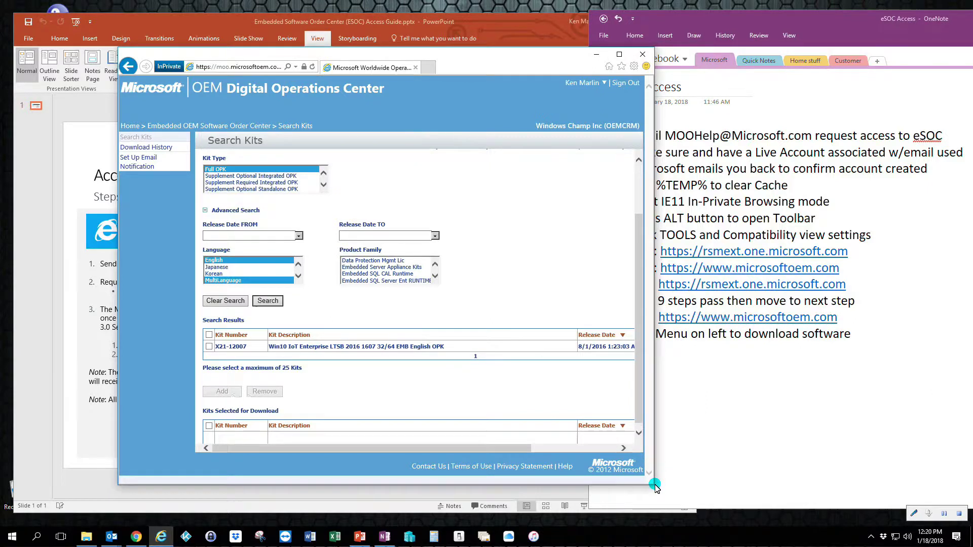
Add the X21-12007 kit to the download selection
left_click_drag(655, 488, 785, 485)
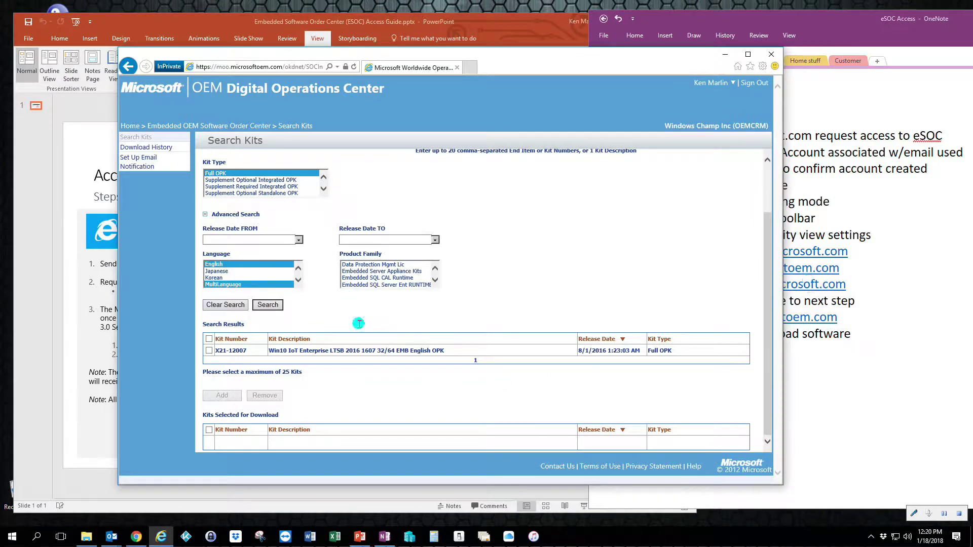
left_click(210, 350)
left_click(222, 395)
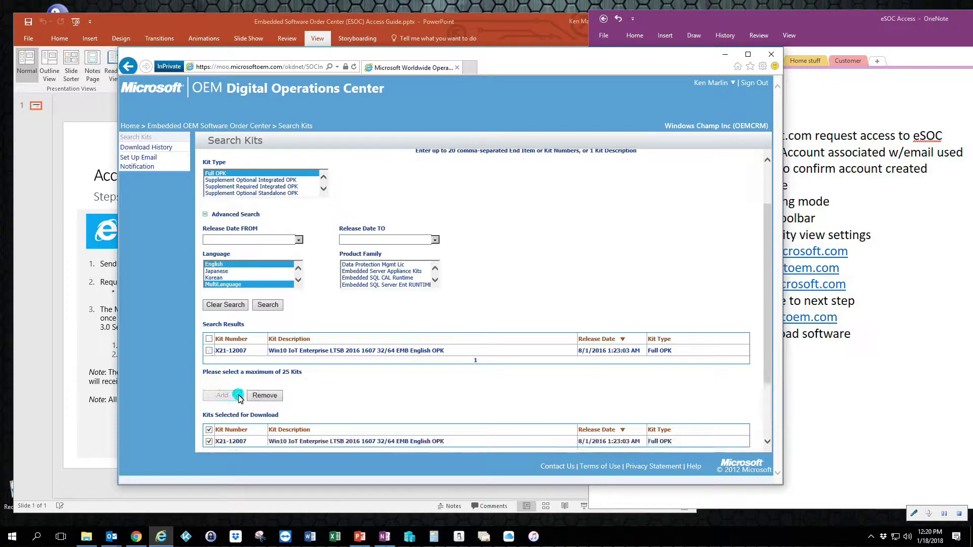
Set location to United States, Arizona, certify it, and proceed to download
left_click_drag(765, 280, 769, 367)
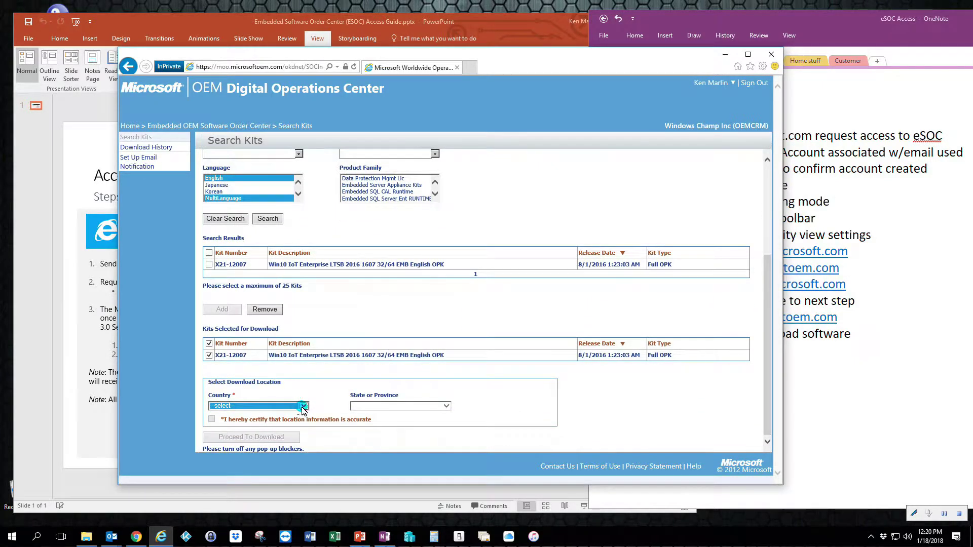
left_click(304, 406)
left_click_drag(349, 328, 347, 324)
left_click(314, 385)
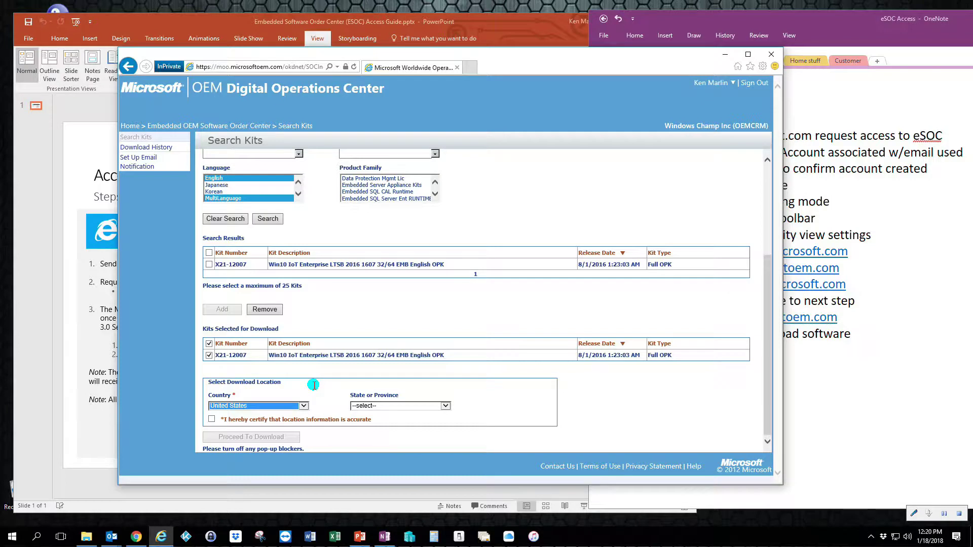
left_click(446, 406)
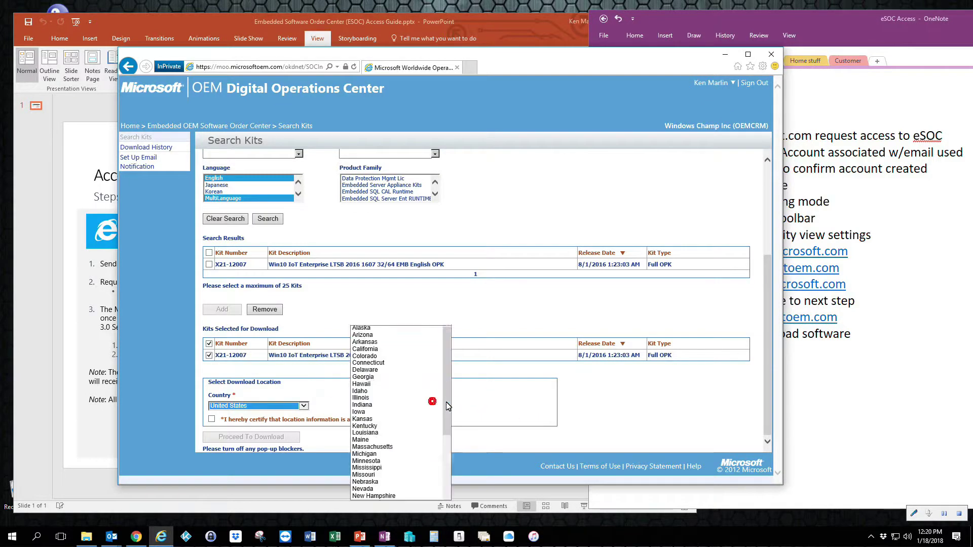
left_click(362, 335)
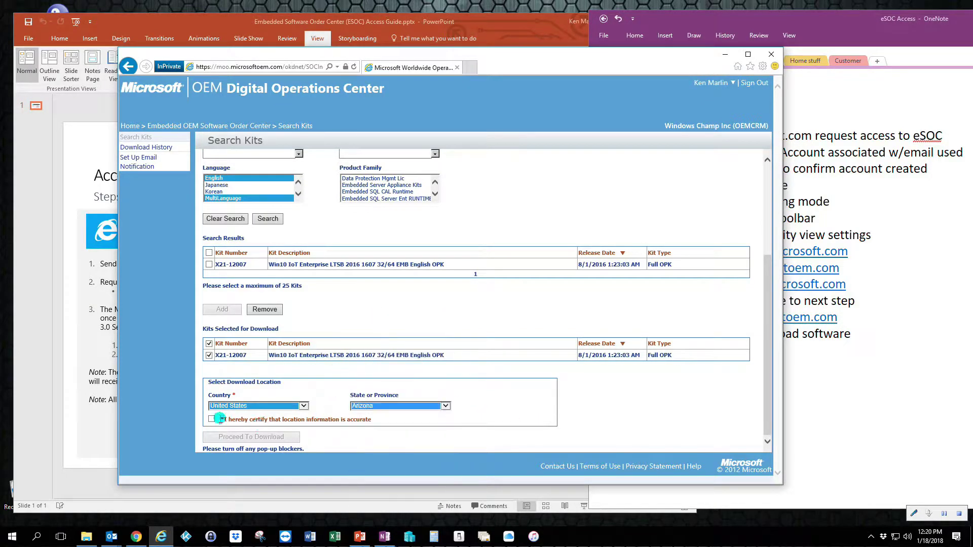
left_click(211, 420)
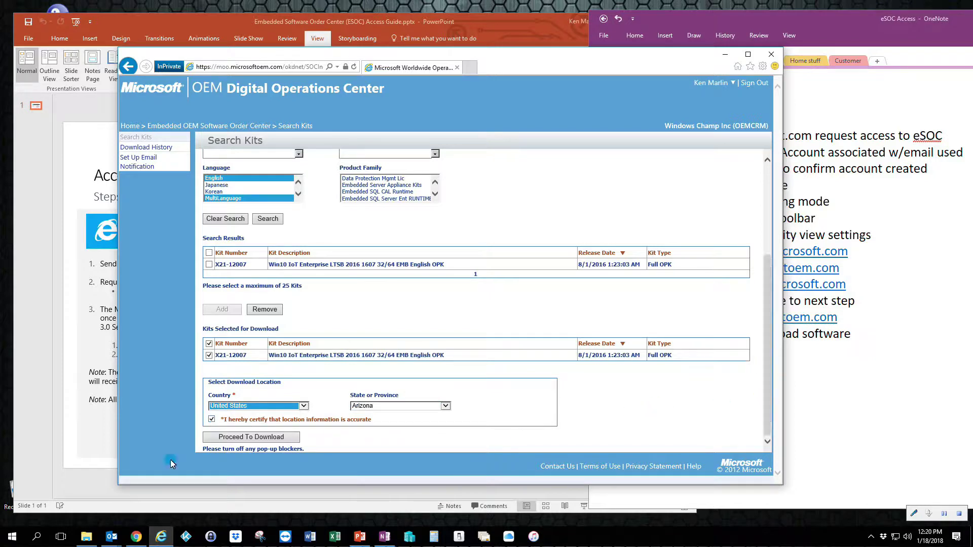
left_click(263, 434)
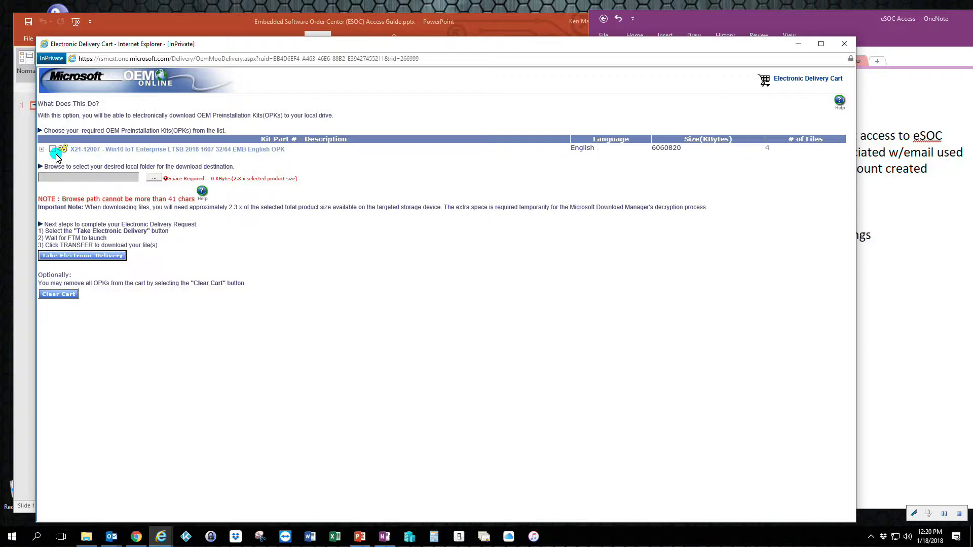
Send the X21-12007 kit to E:\ (1TB_OPKs) and accept the legal notice
left_click(53, 150)
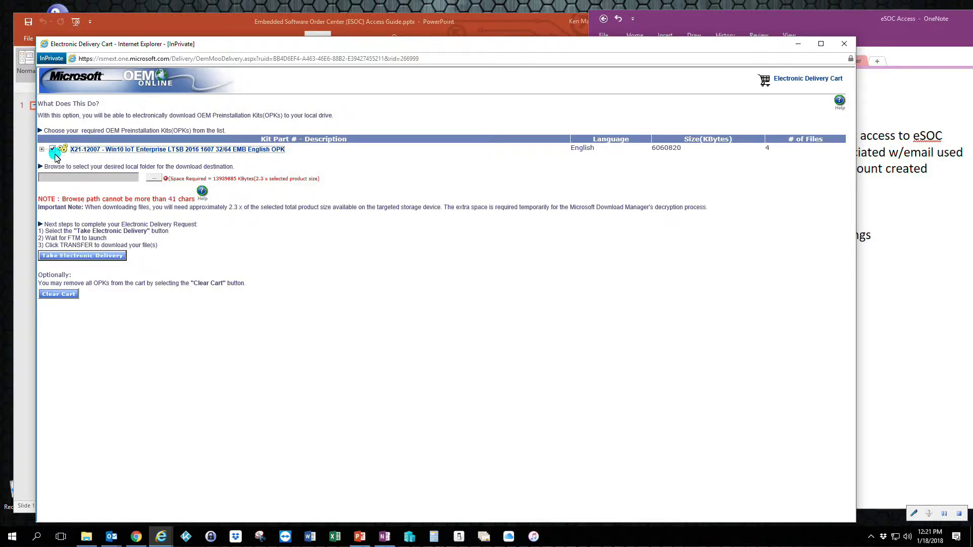
left_click(154, 178)
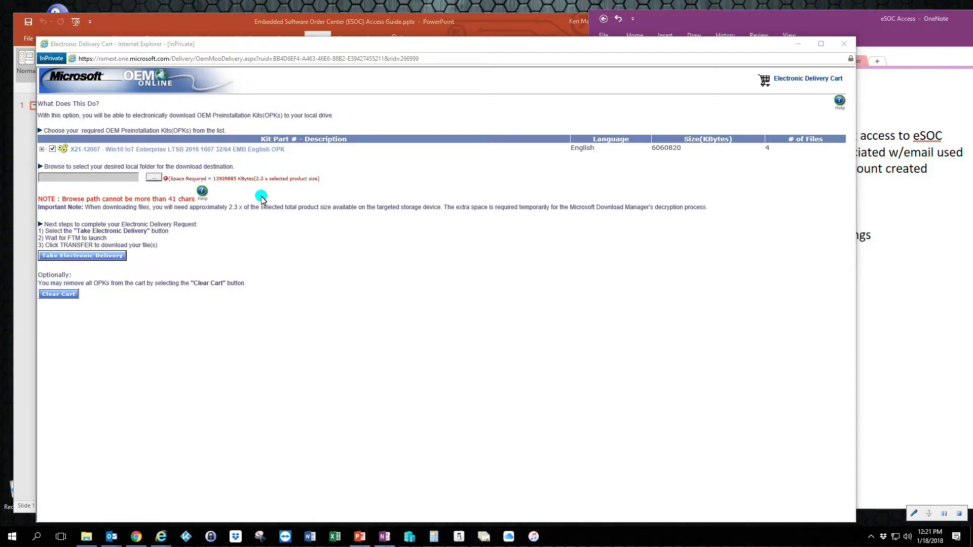
left_click(462, 301)
left_click(500, 333)
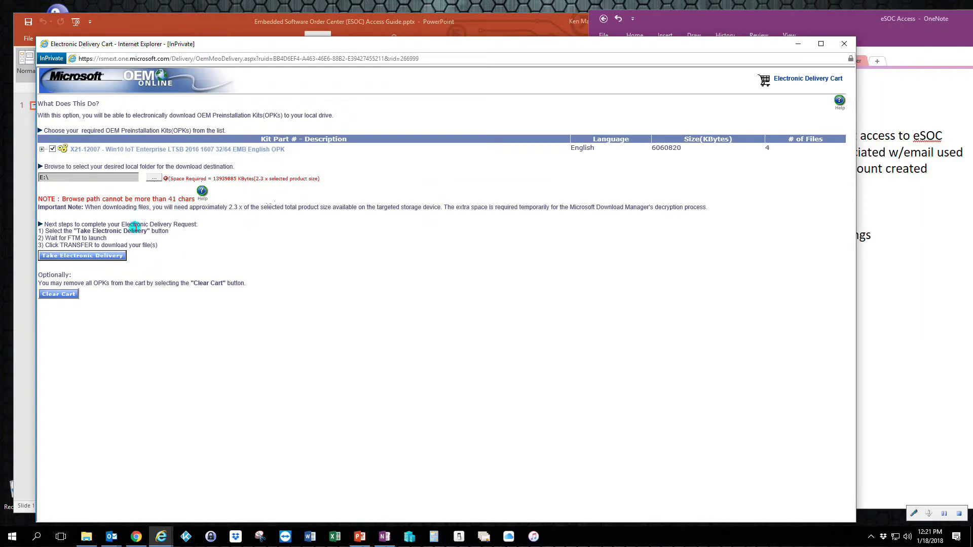
left_click(71, 259)
left_click(468, 416)
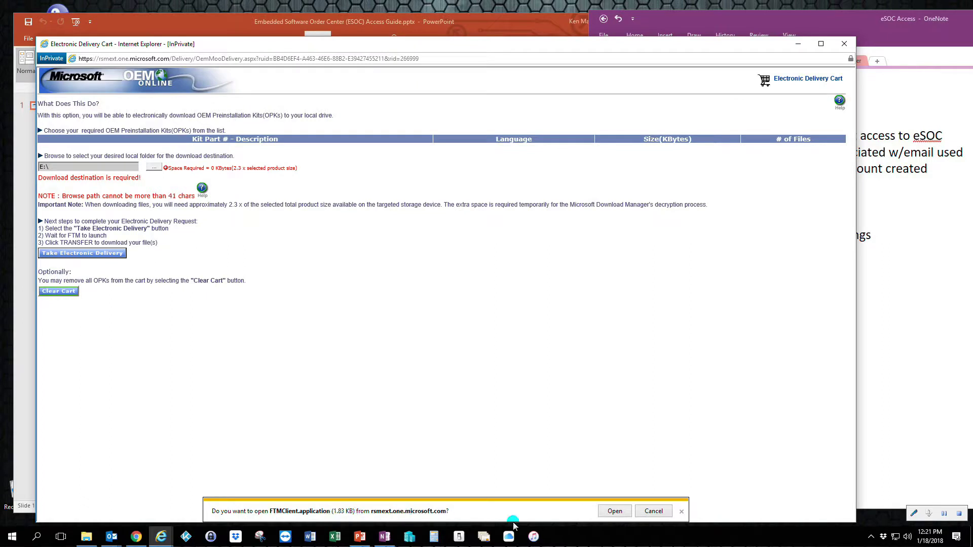
Run FTMClient.application to start the four file transfers, then close File Transfer Manager
left_click(615, 512)
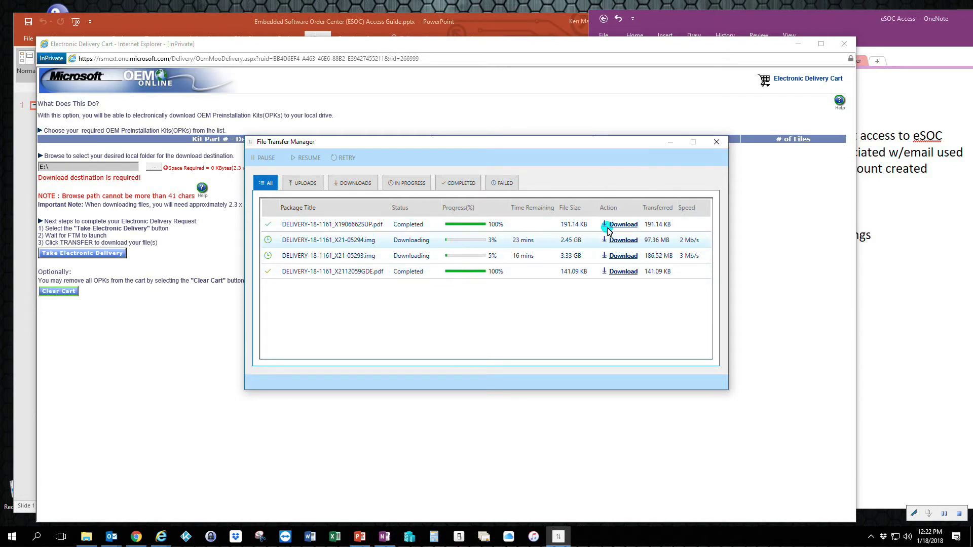
left_click(716, 142)
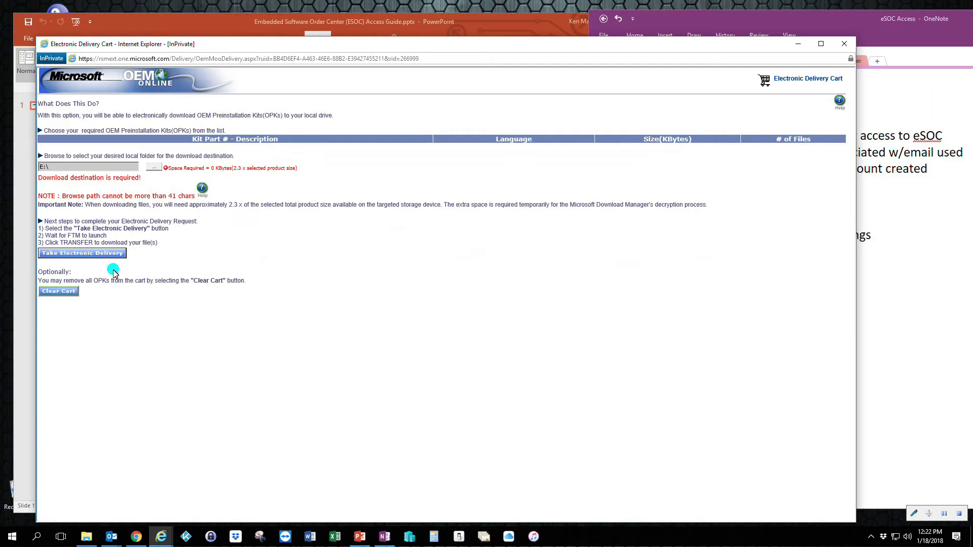
Empty the Electronic Delivery Cart and close it, returning to the X21-12007 Search Kits results
left_click(76, 291)
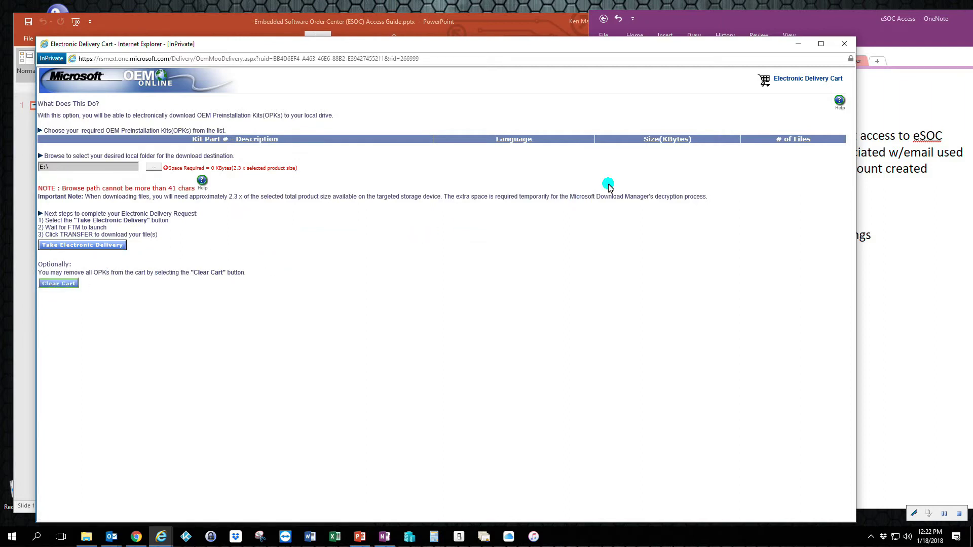
left_click(846, 46)
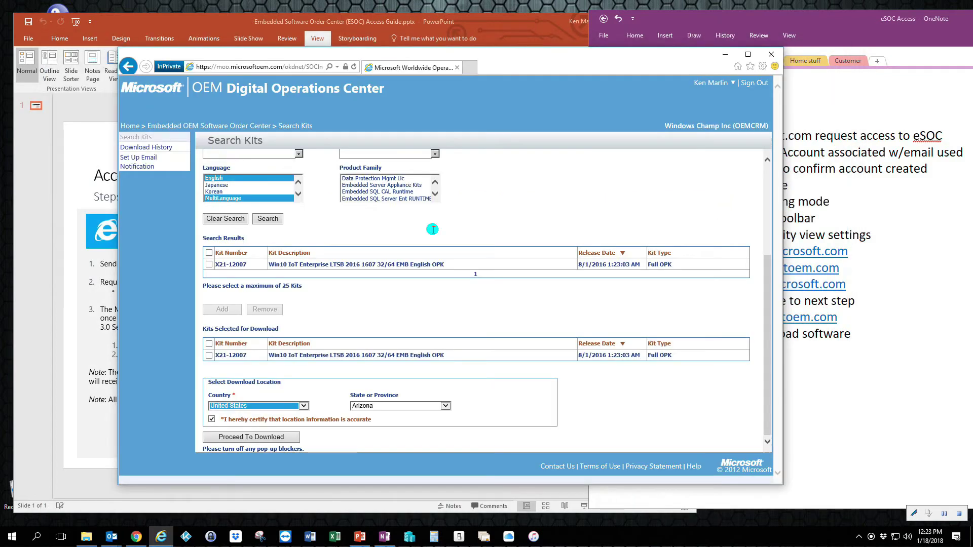
scroll(336, 304, "up", 3)
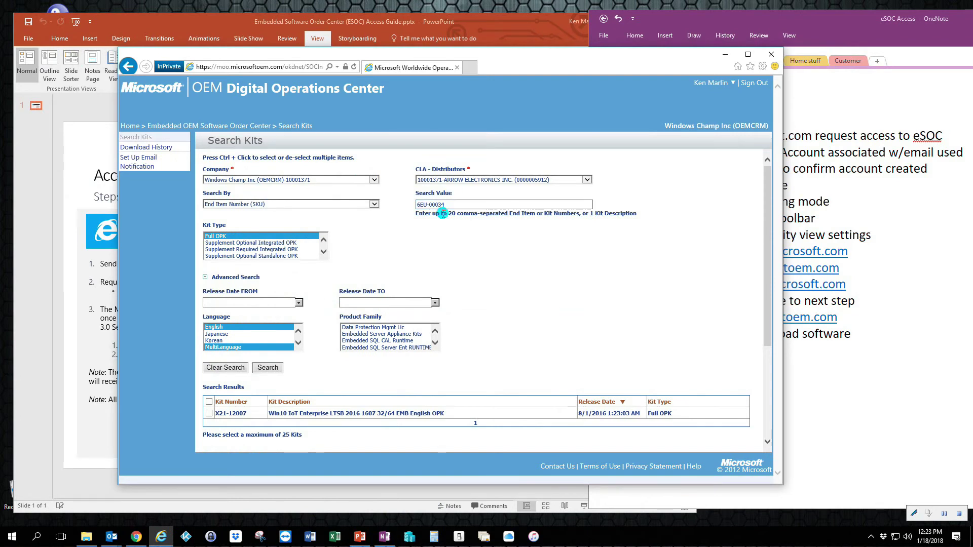